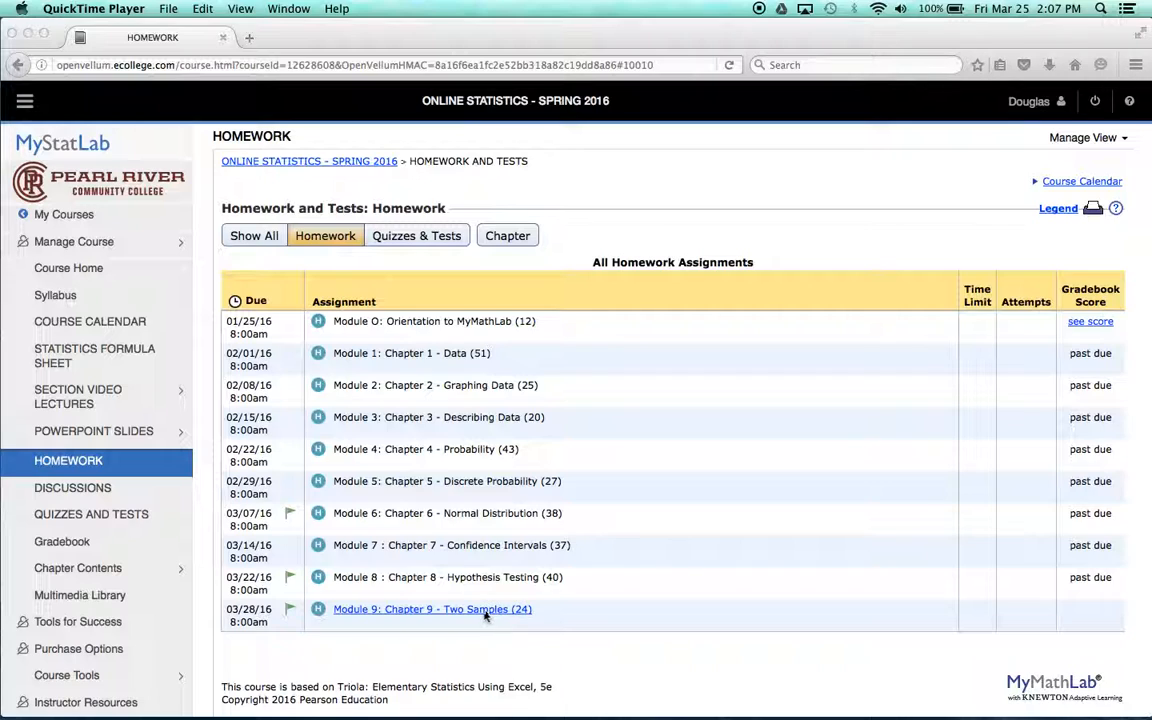
- Open the Module 9: Chapter 9 - Two Samples homework, bypassing its prerequisite warning, and start Question 1
click(487, 617)
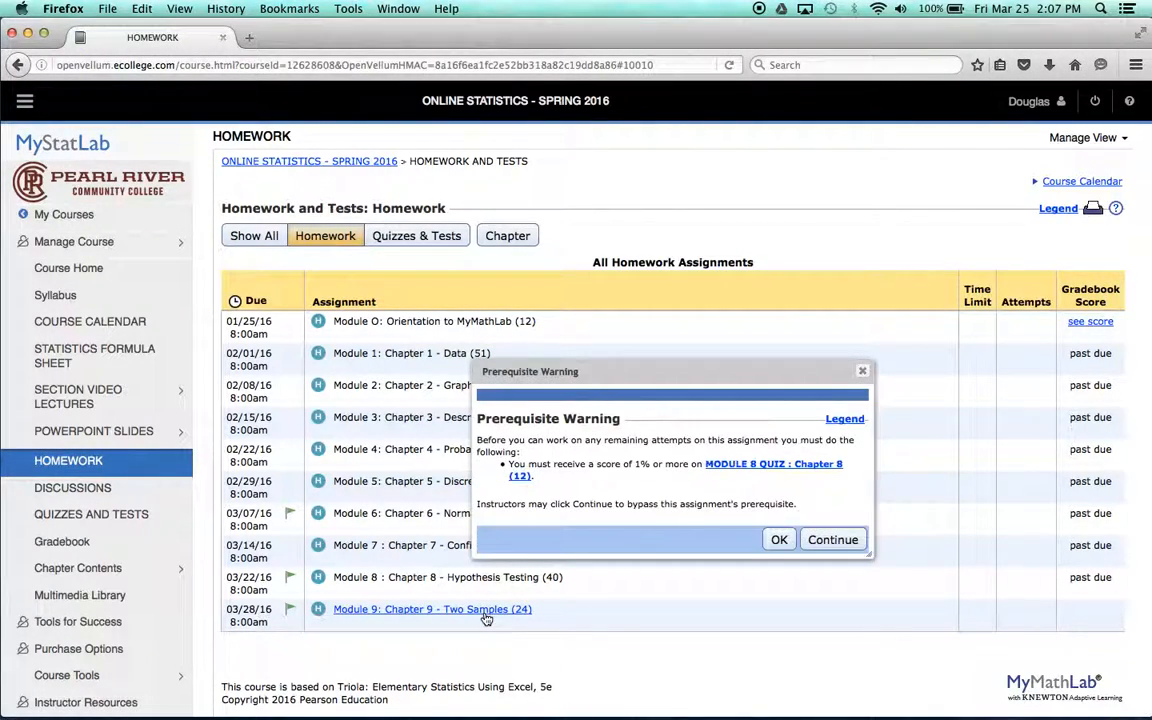
click(783, 541)
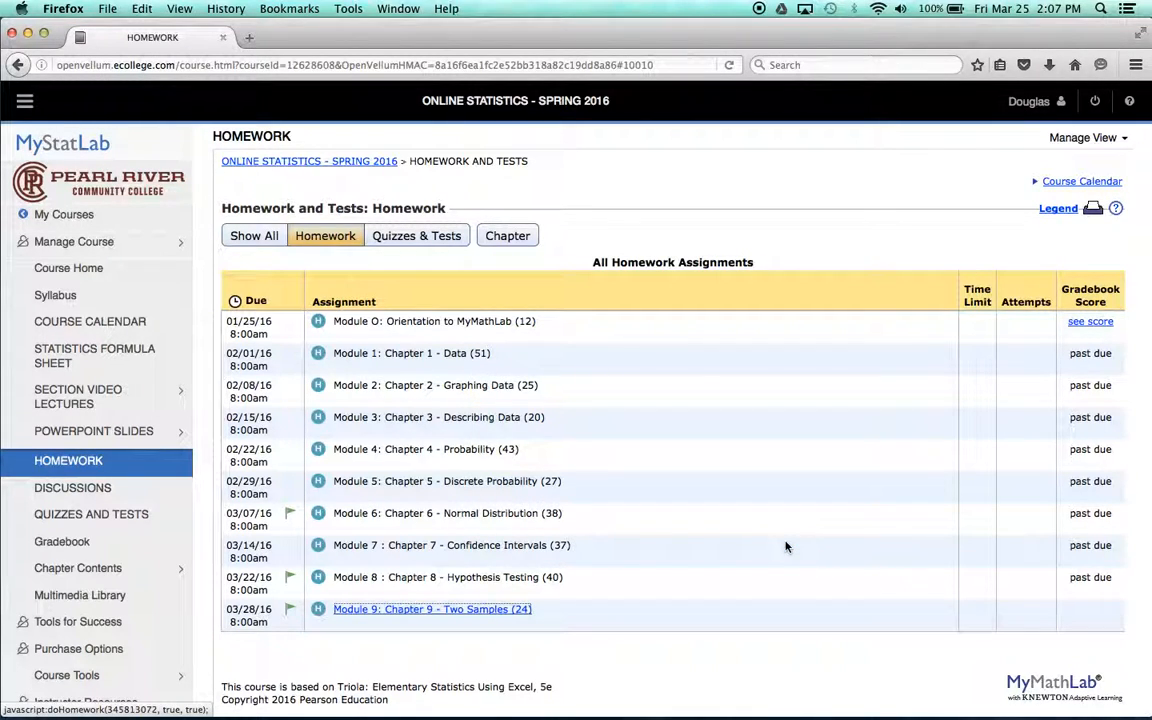
click(522, 608)
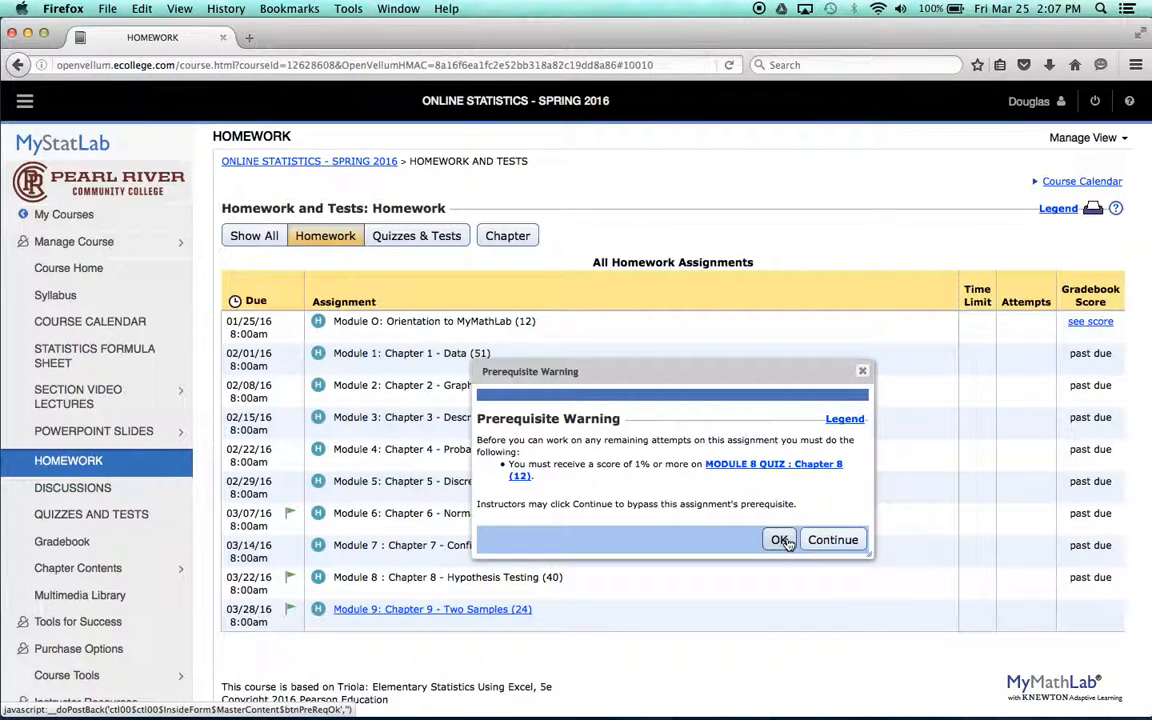
click(824, 539)
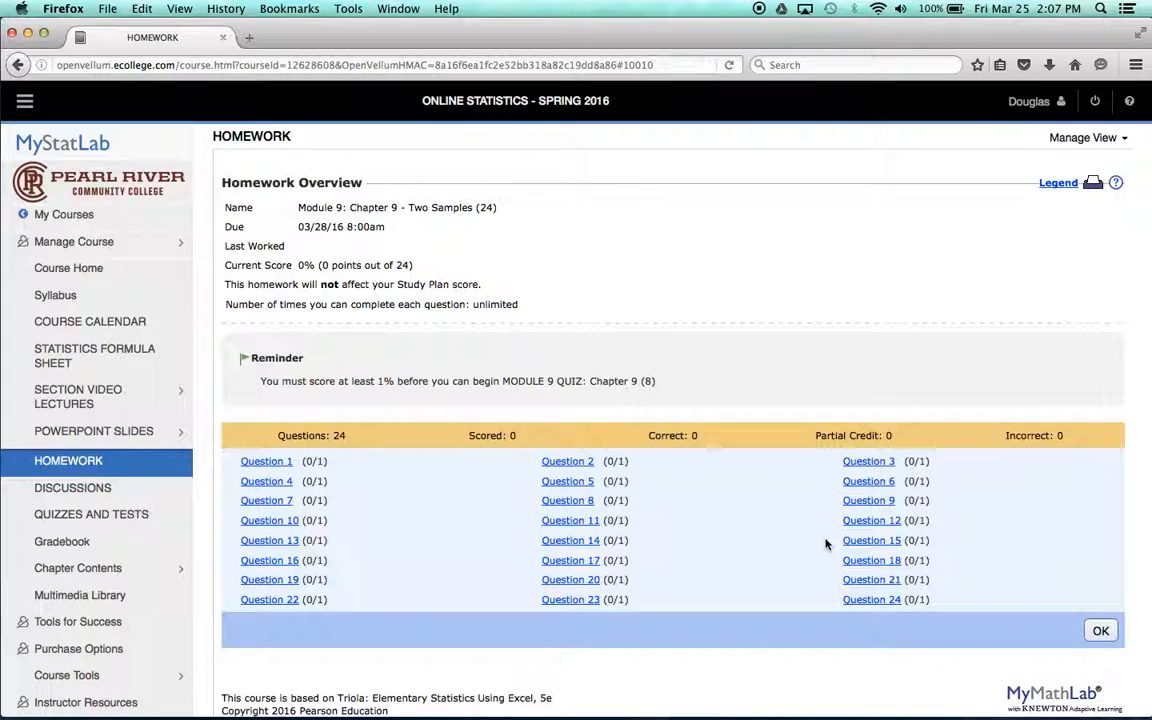
click(262, 462)
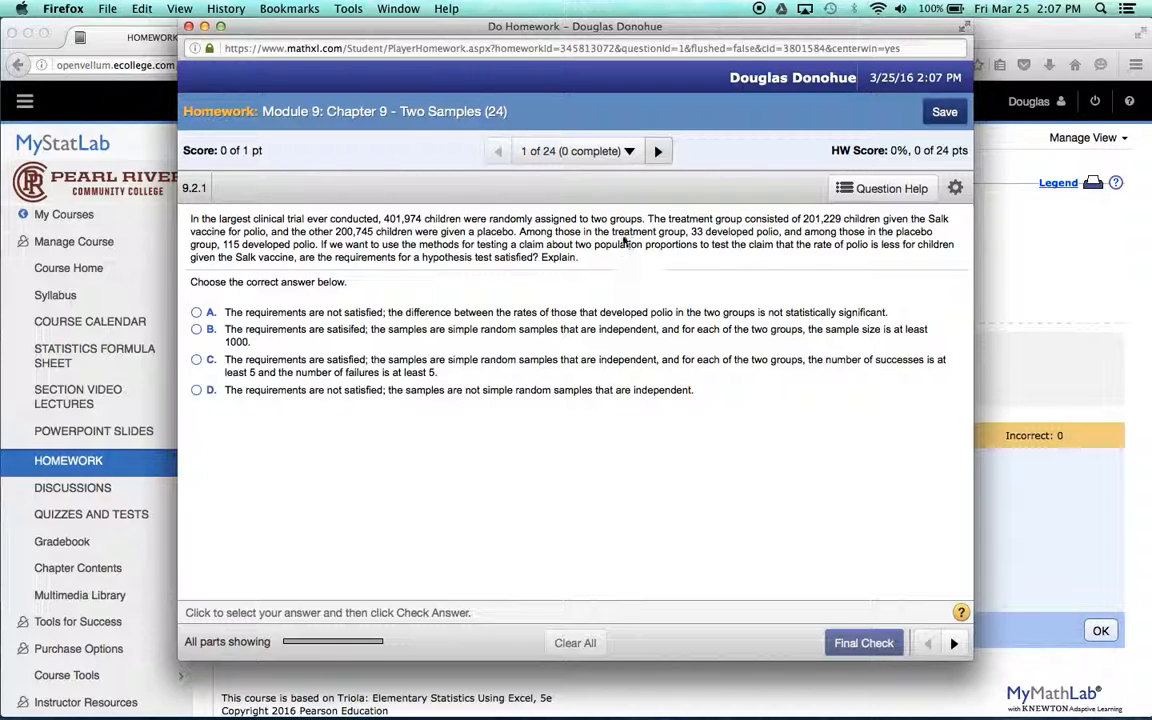
- Look through Question 2 and Question 3 of the homework
click(630, 151)
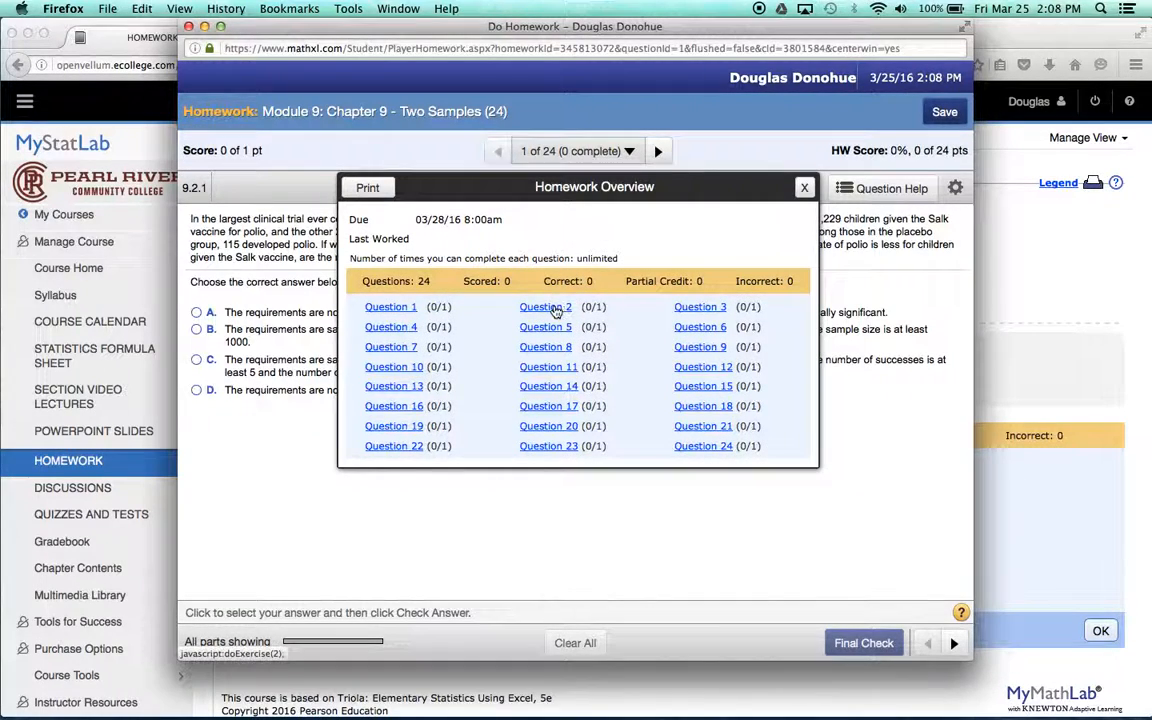
click(553, 309)
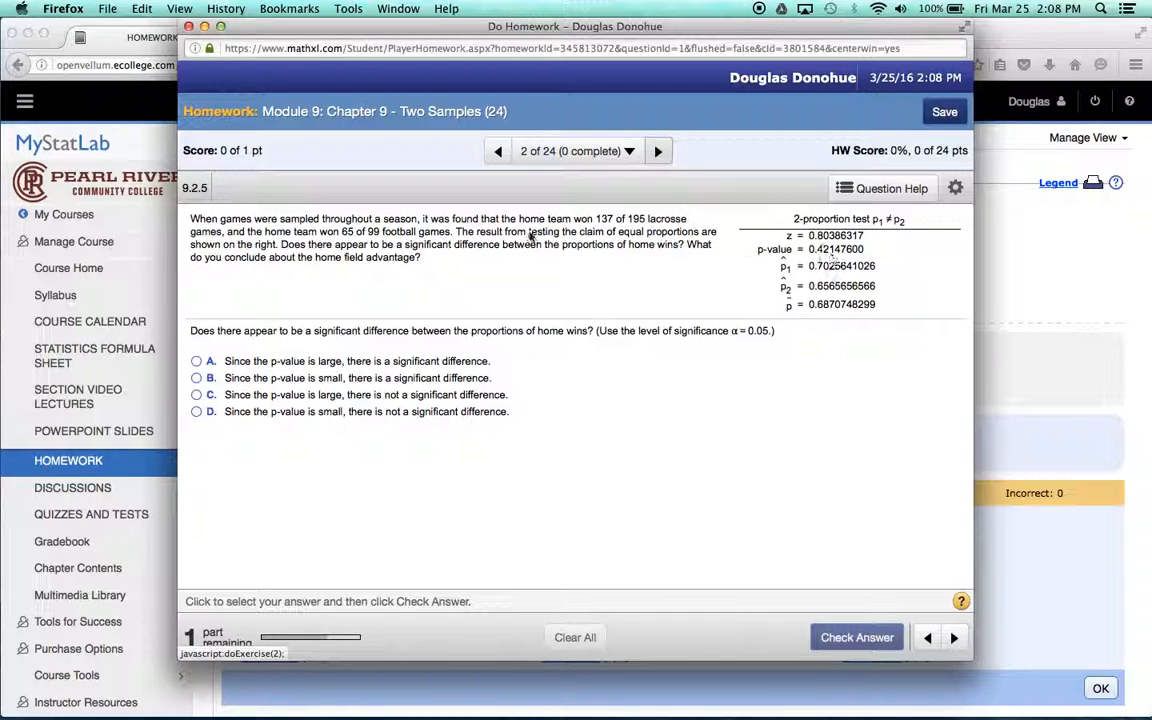
click(630, 152)
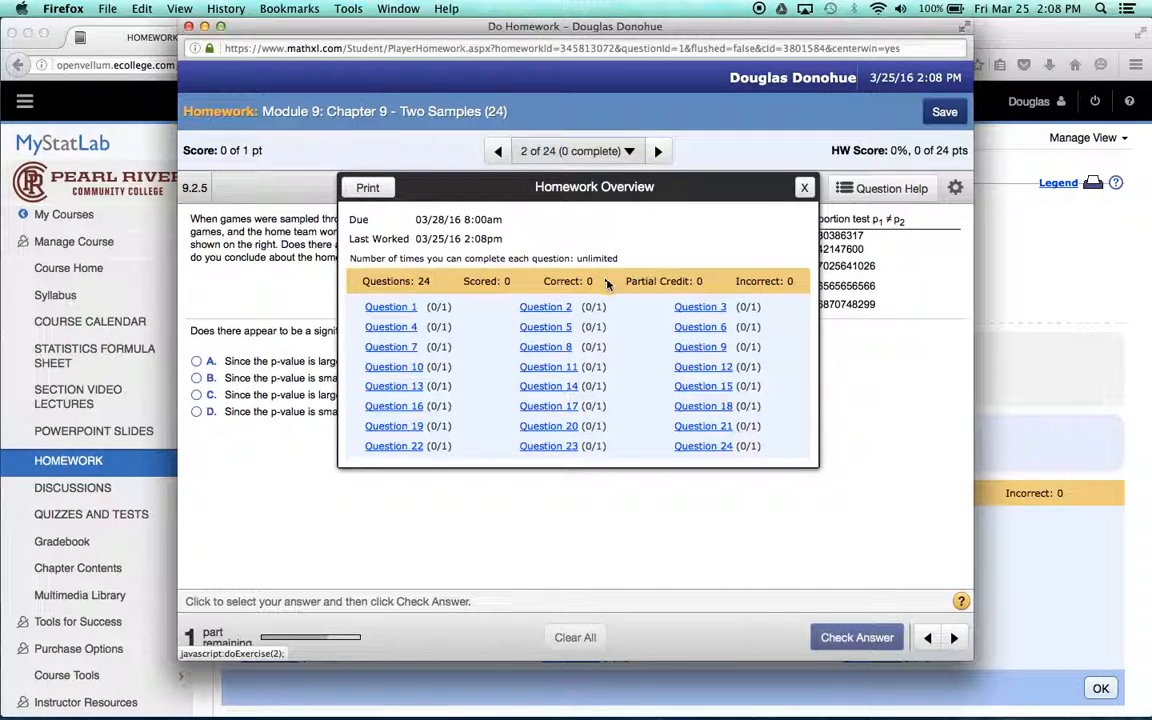
click(700, 308)
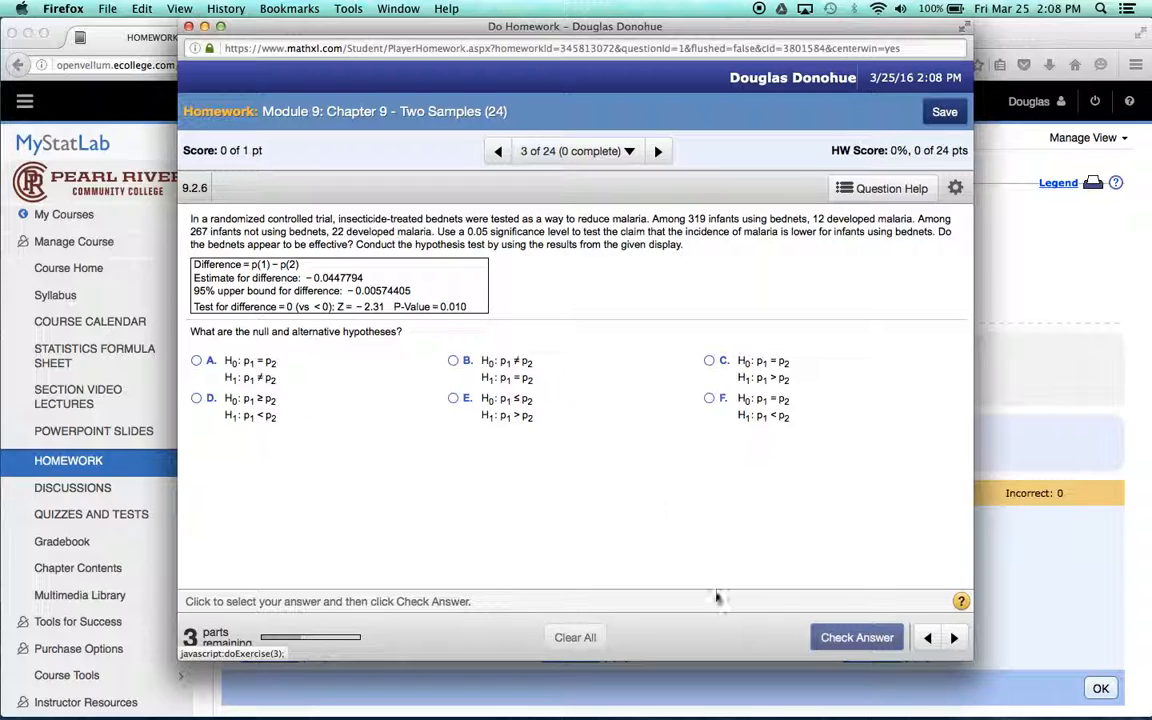
- Open Question 4 and submit answer D (H0: p1 = p2, H1: p1 > p2) for the null and alternative hypotheses
click(629, 152)
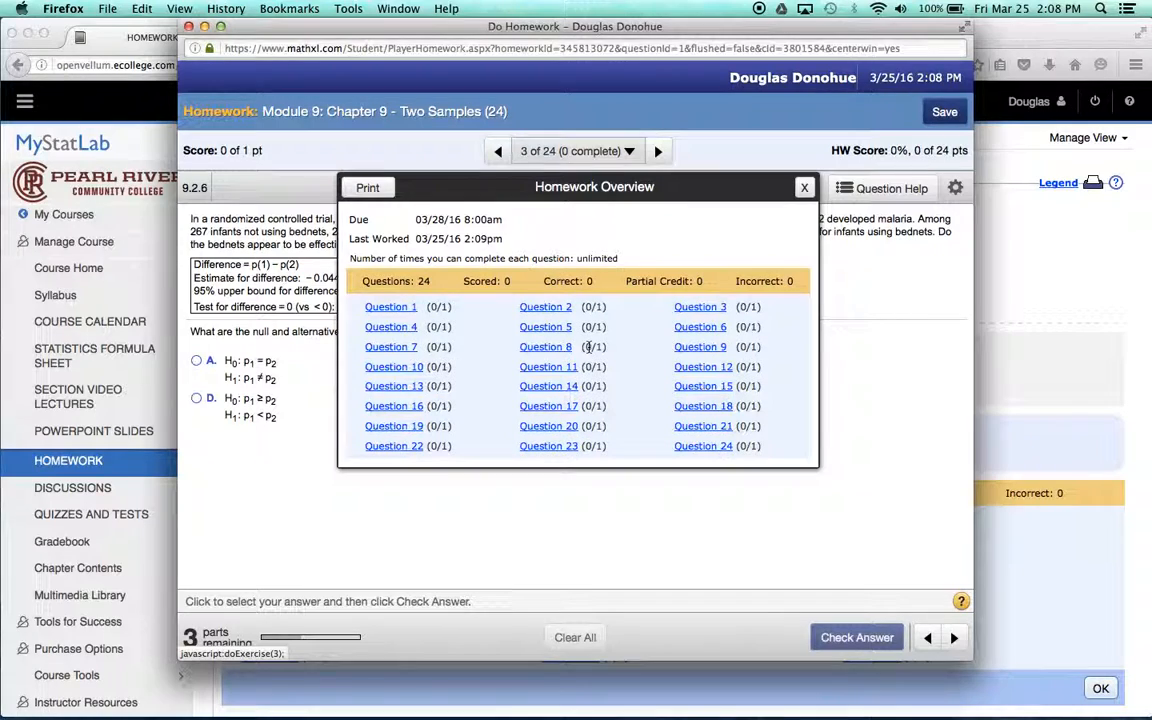
click(406, 328)
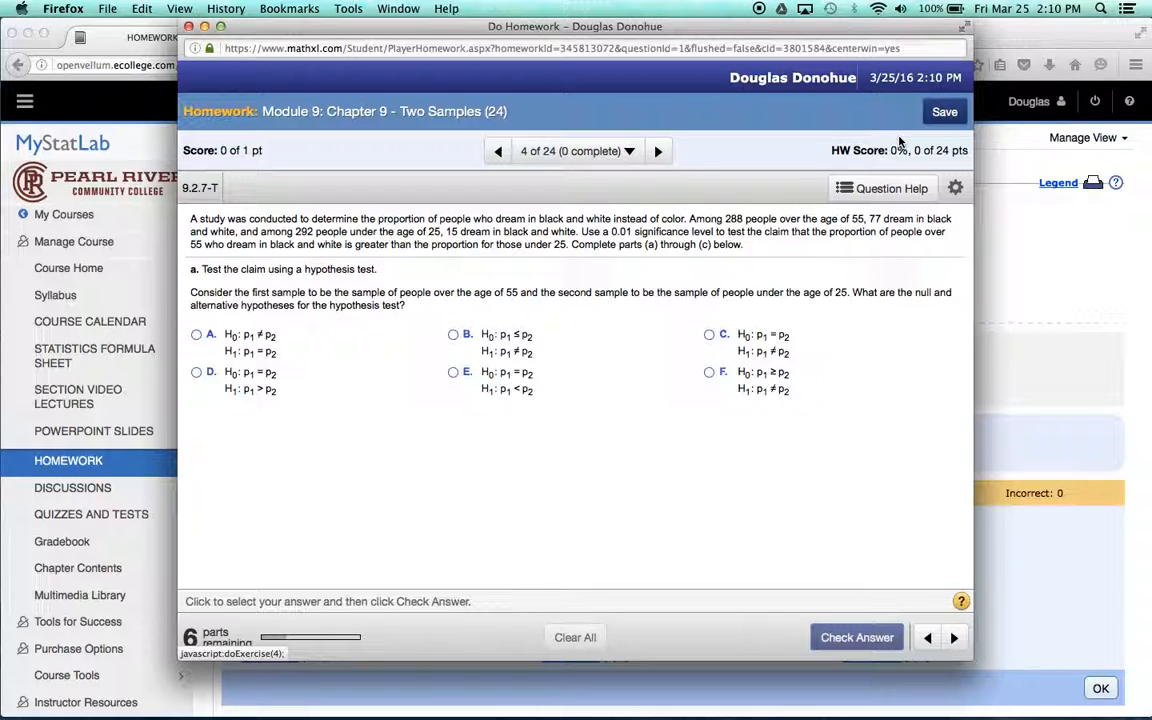
click(197, 373)
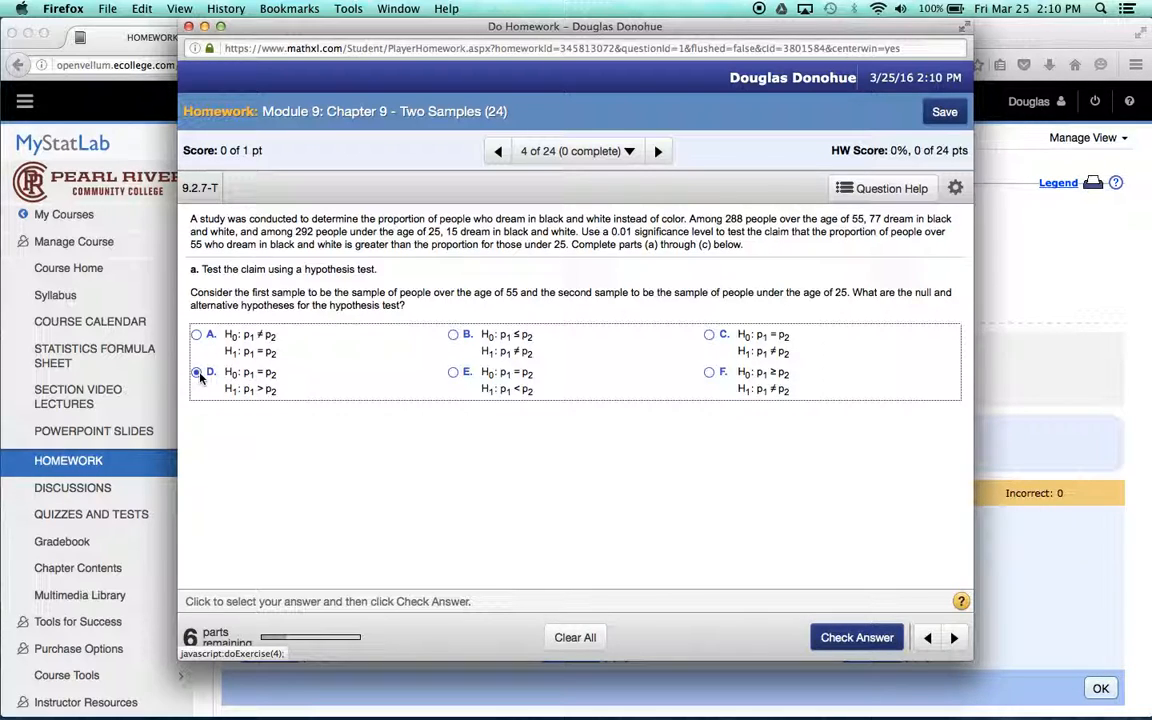
key(Return)
key(Return)
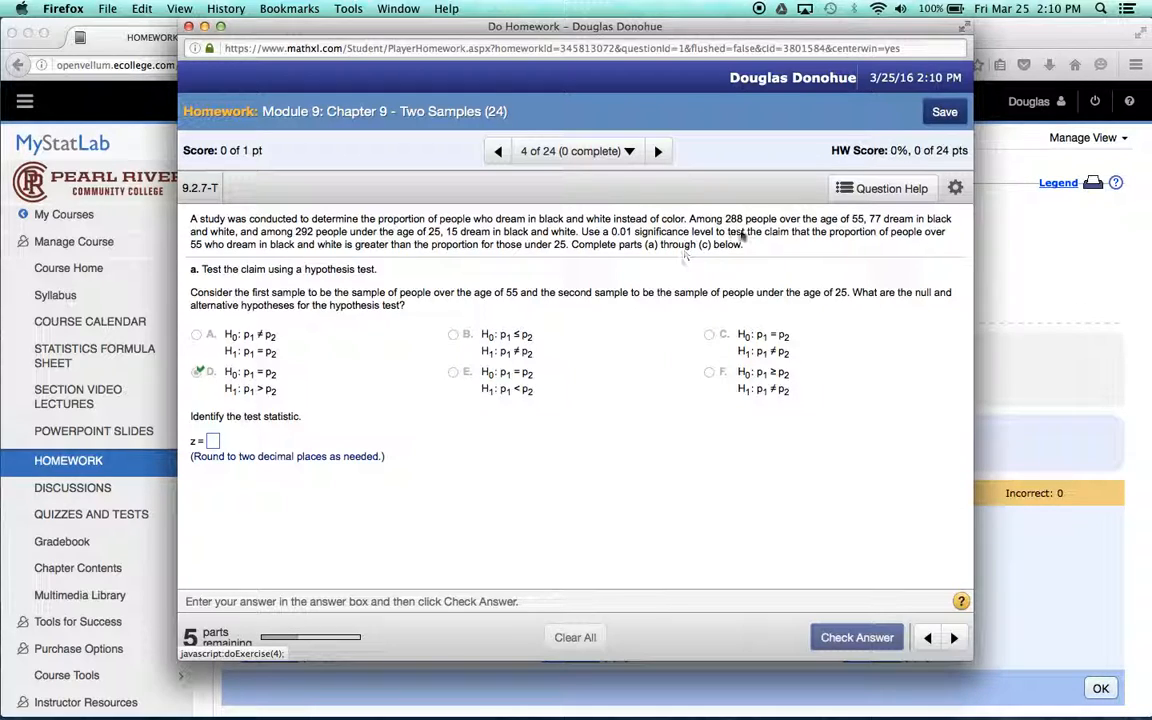
- Launch StatCrunch from the question's help options and set up a two-sample proportion test with summary data
click(889, 192)
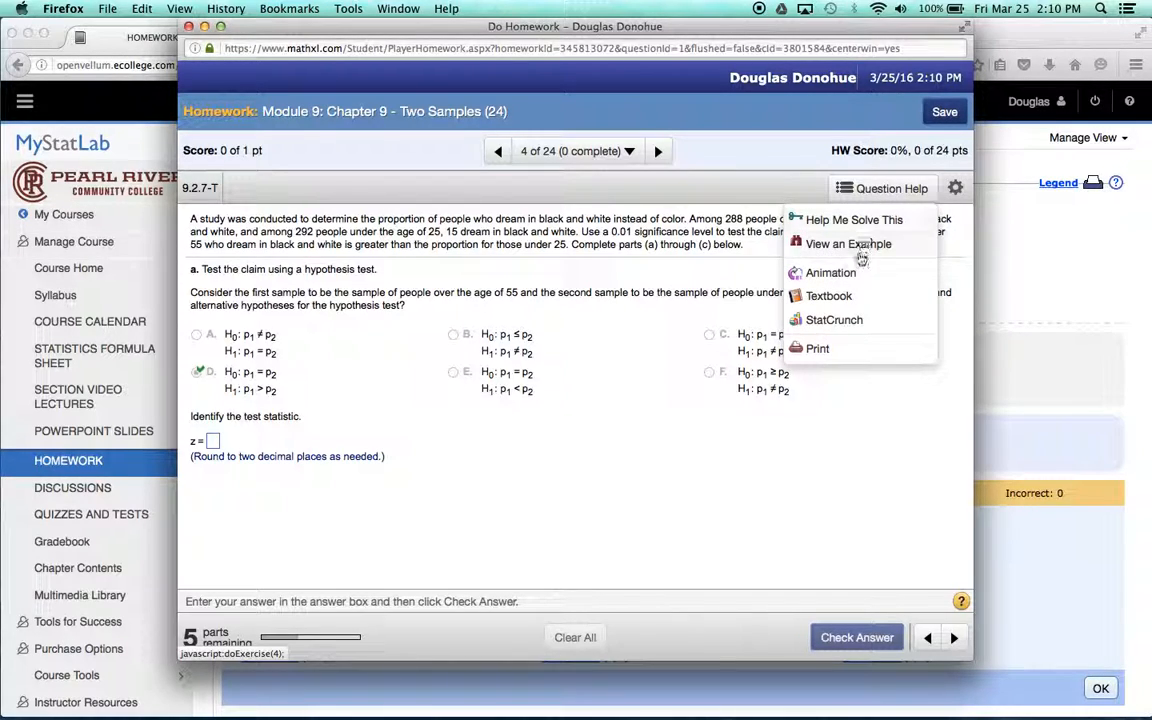
click(841, 320)
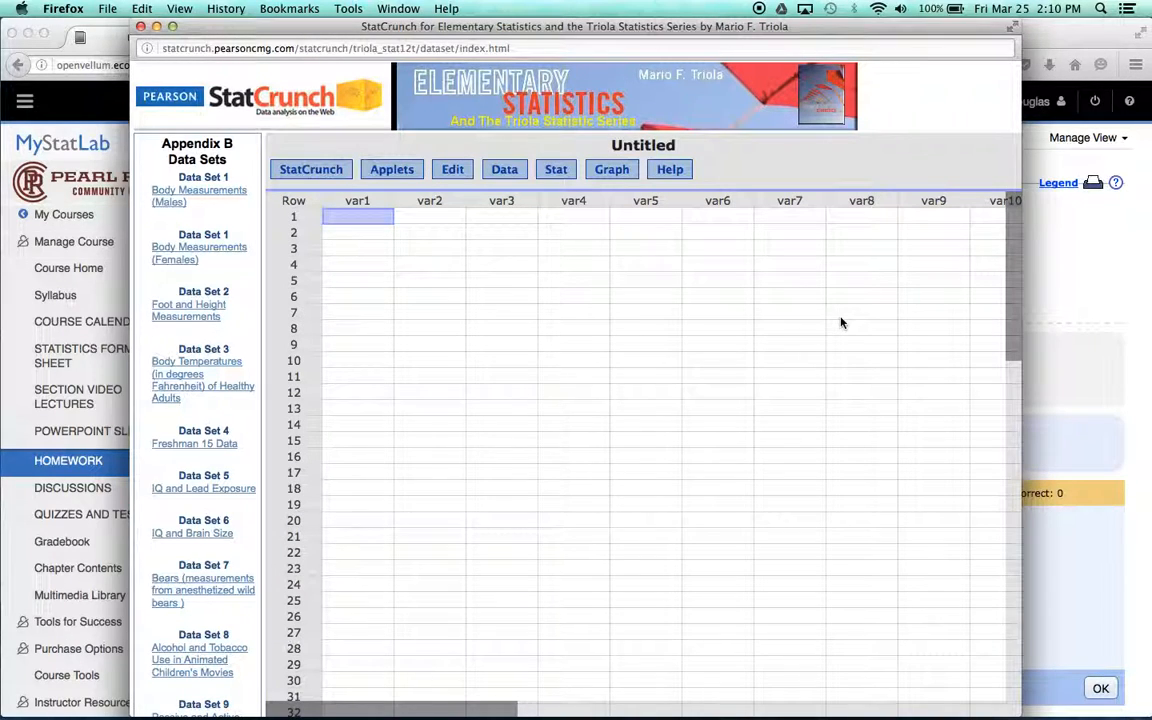
click(565, 175)
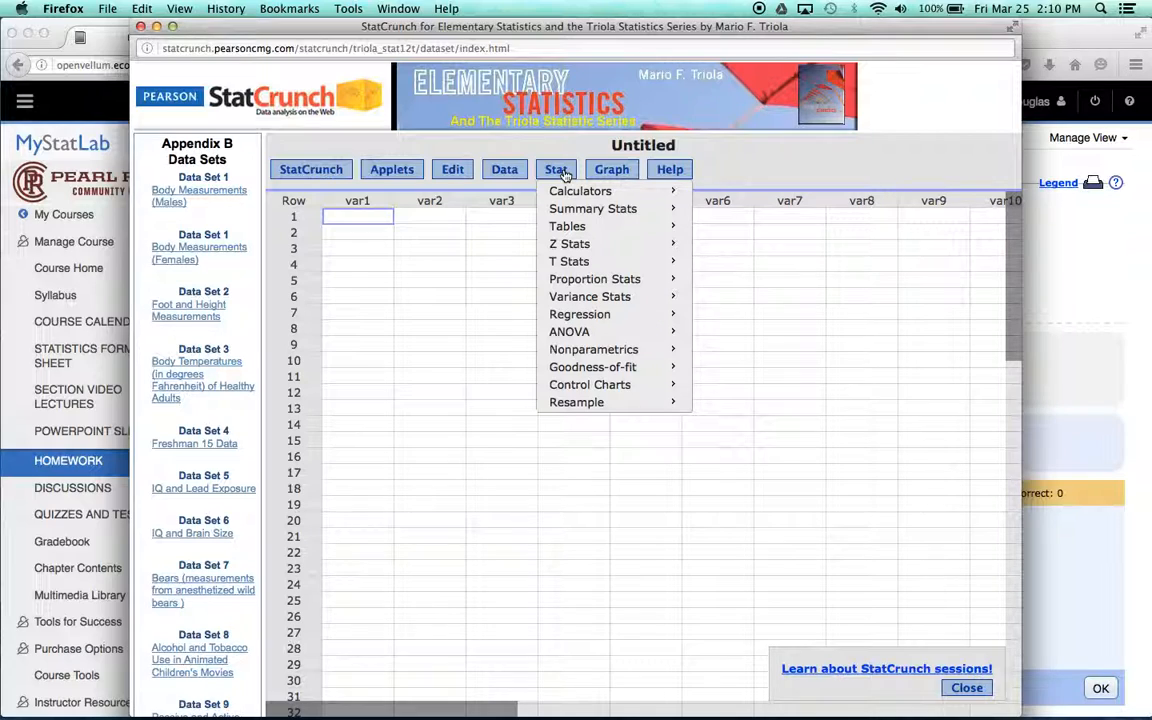
mouse_move(590, 283)
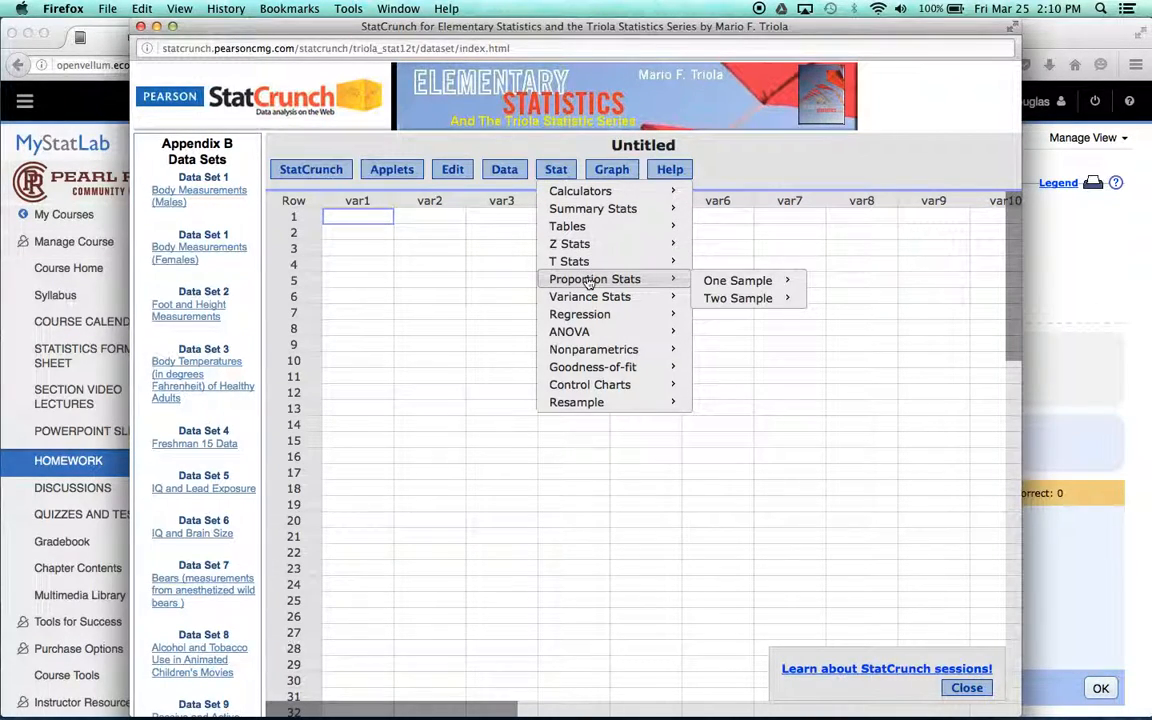
mouse_move(713, 286)
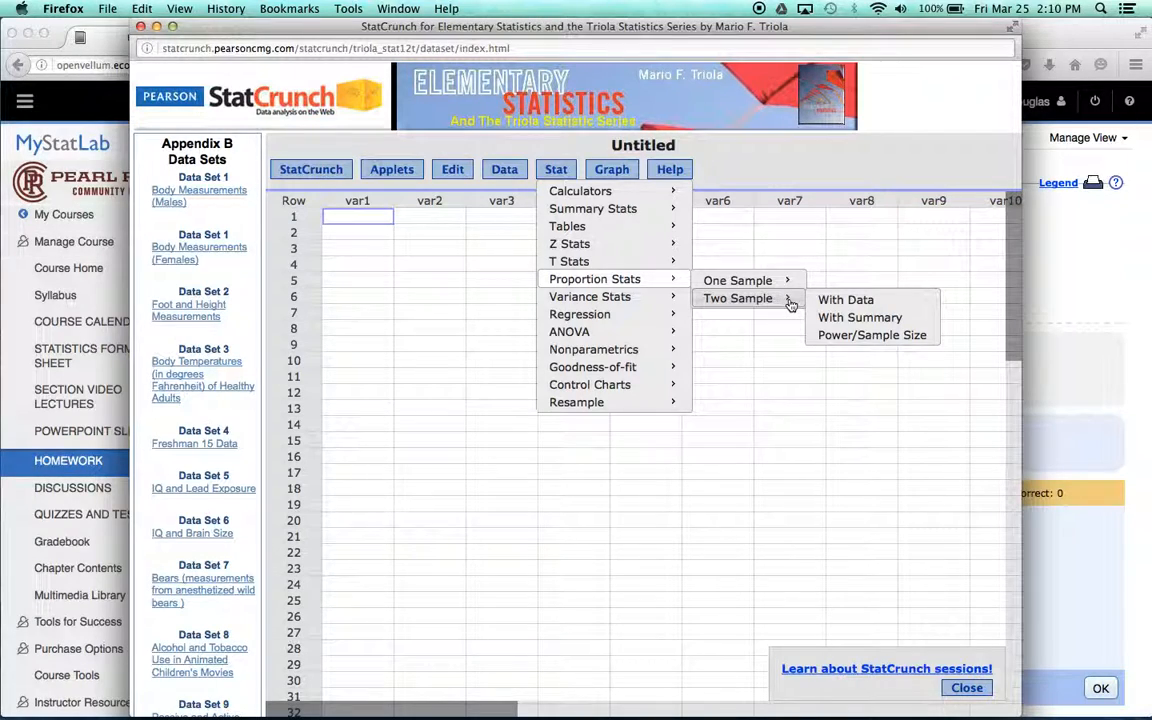
click(846, 318)
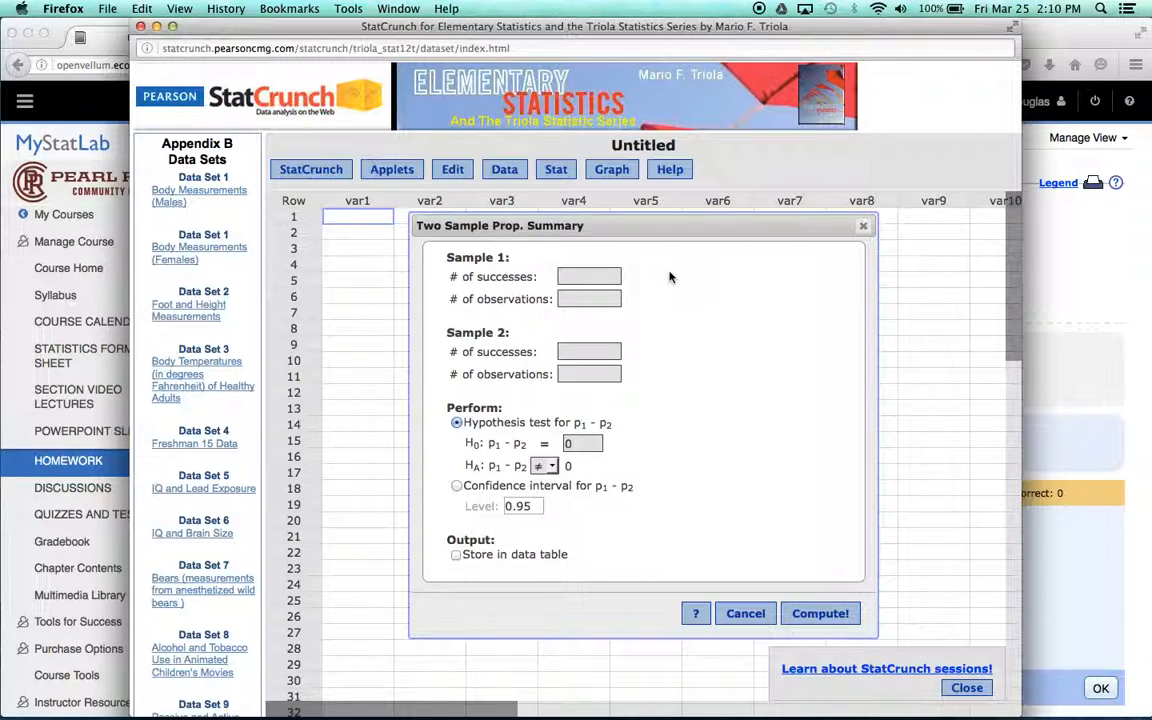
- Enter 77 successes out of 288 observations for Sample 1 and 15 successes out of 292 for Sample 2
text(77)
key(Tab)
text(288)
key(Tab)
text(15)
key(Tab)
text(292)
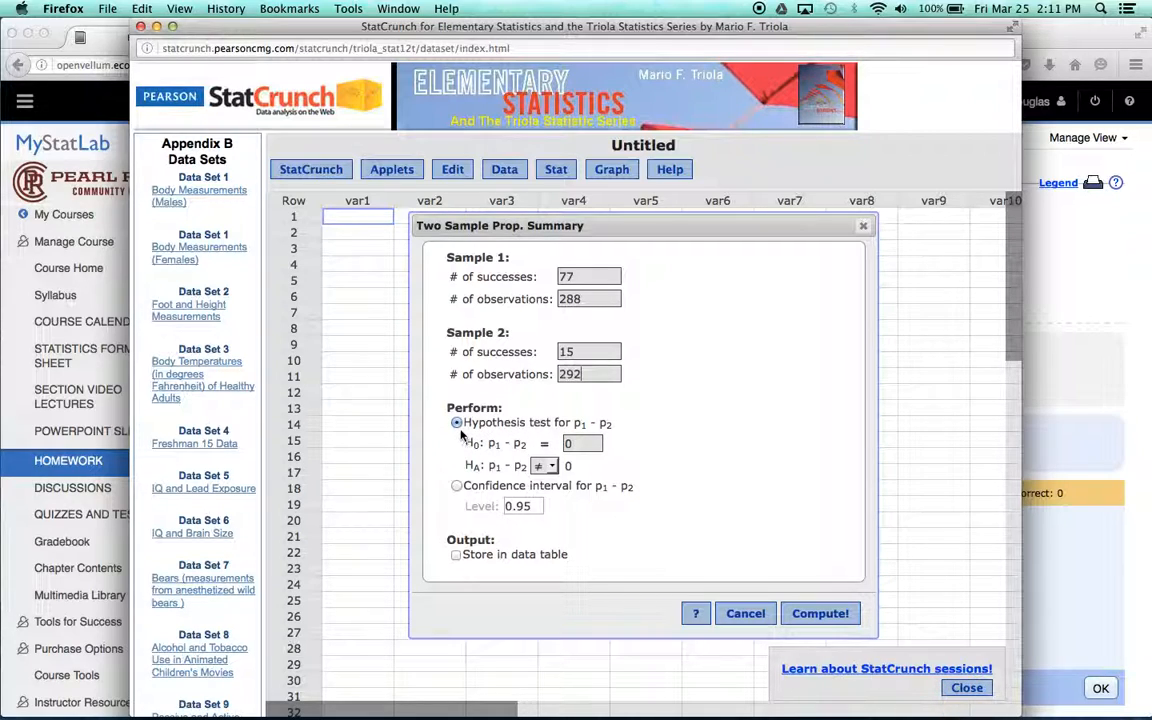
- Set the alternative hypothesis to p1 - p2 > 0 and compute the hypothesis test
click(551, 469)
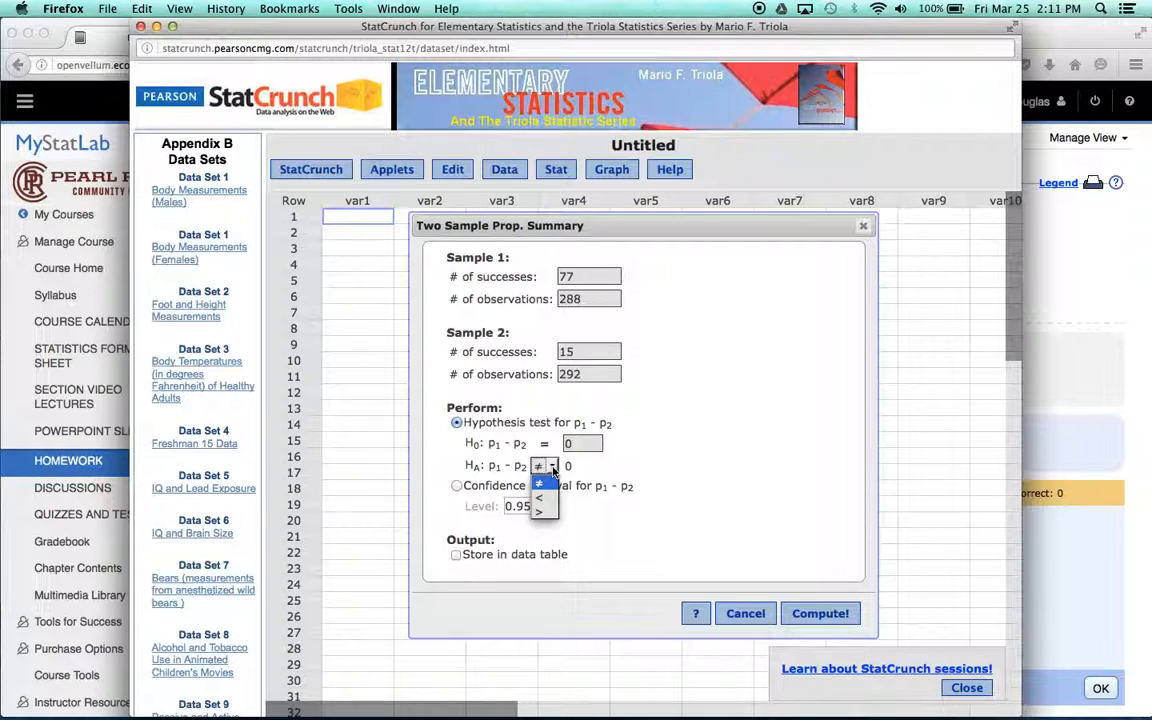
click(547, 511)
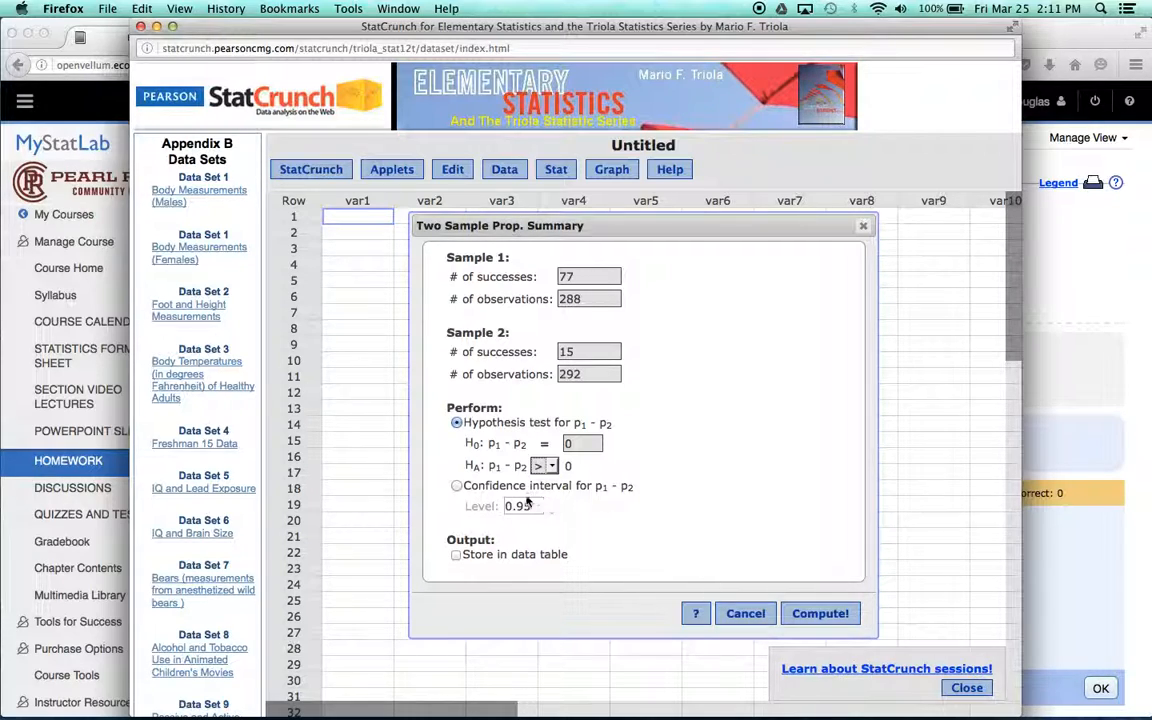
click(457, 487)
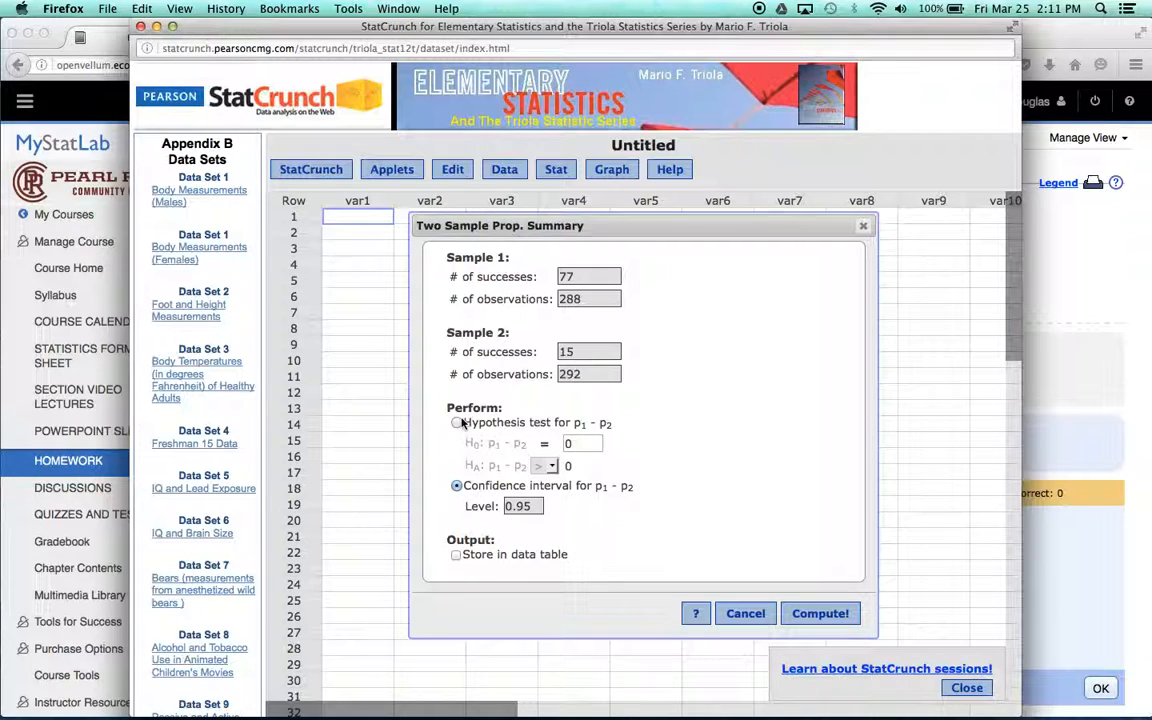
click(457, 424)
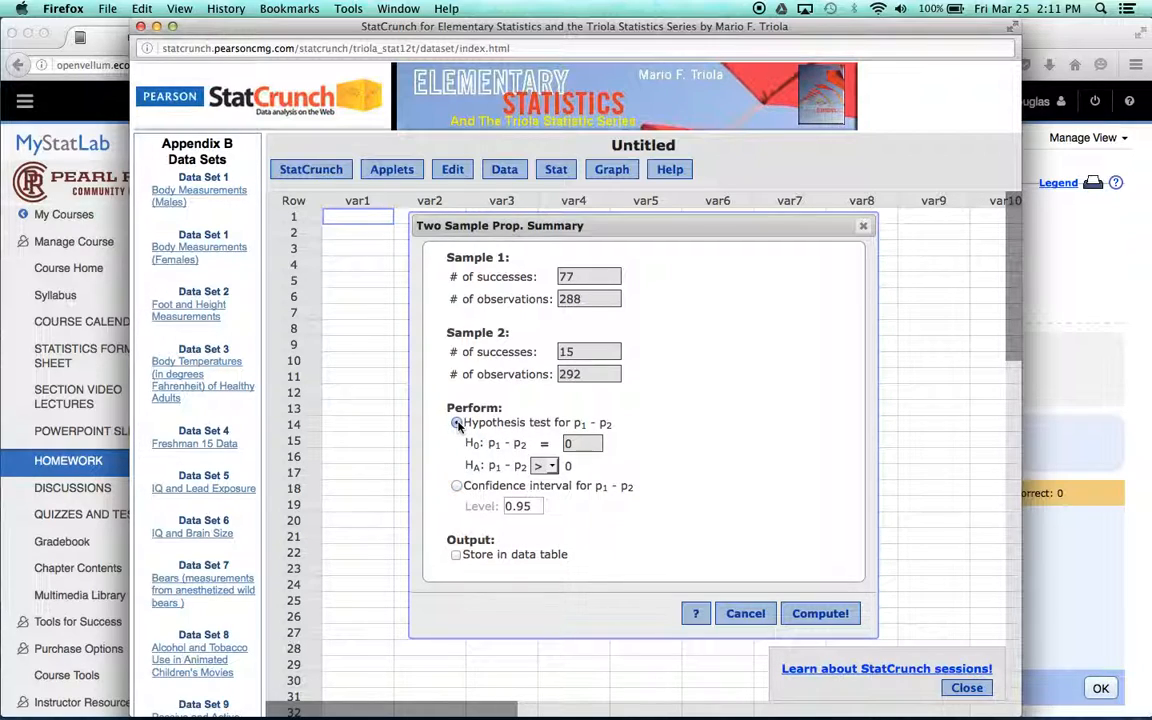
click(457, 487)
click(457, 424)
click(820, 615)
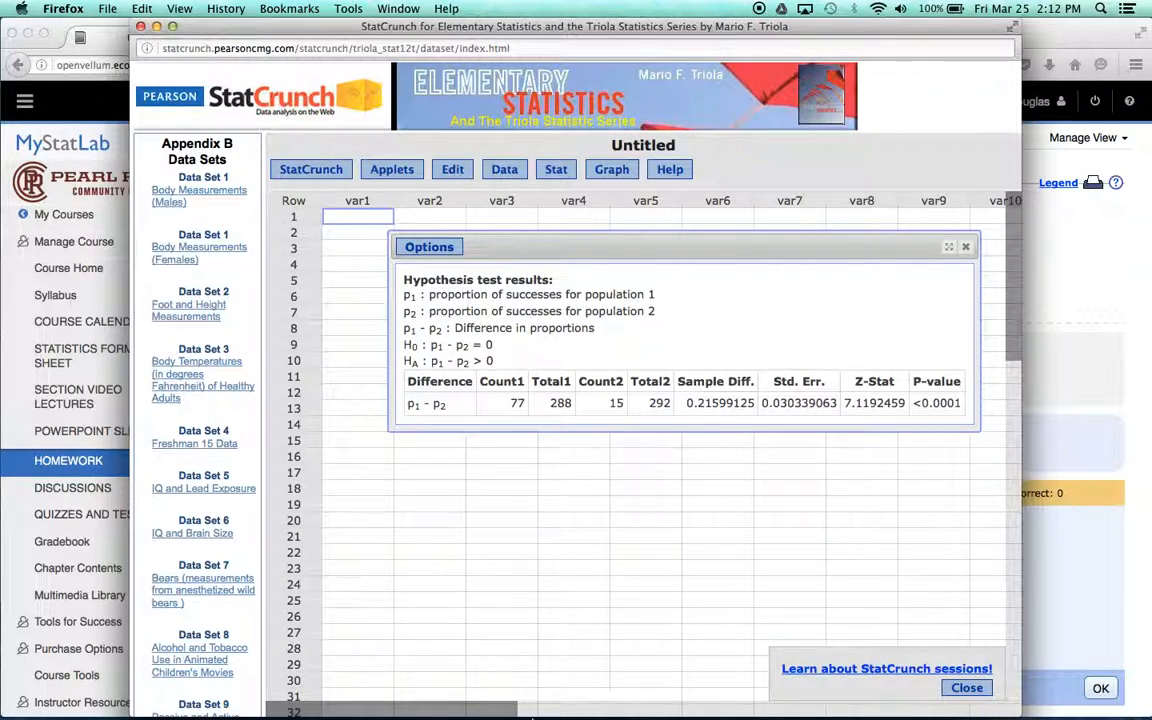
- Minimize the course page and StatCrunch windows to return to the homework question
mouse_move(528, 716)
click(1067, 267)
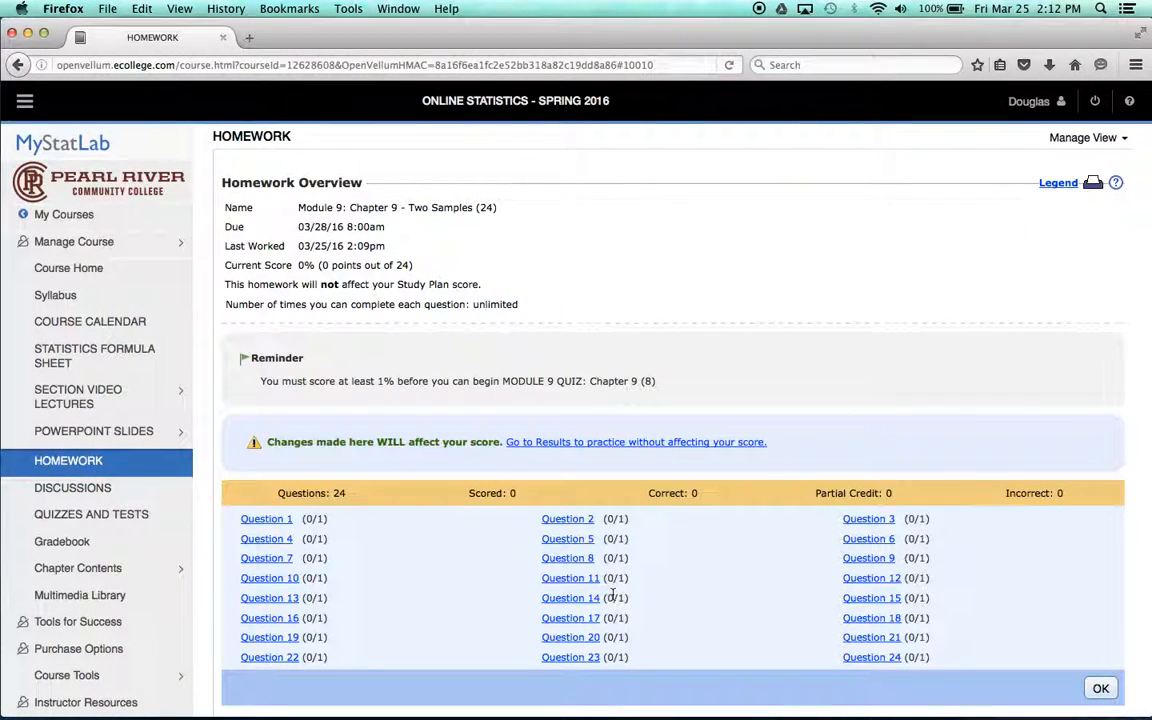
click(27, 34)
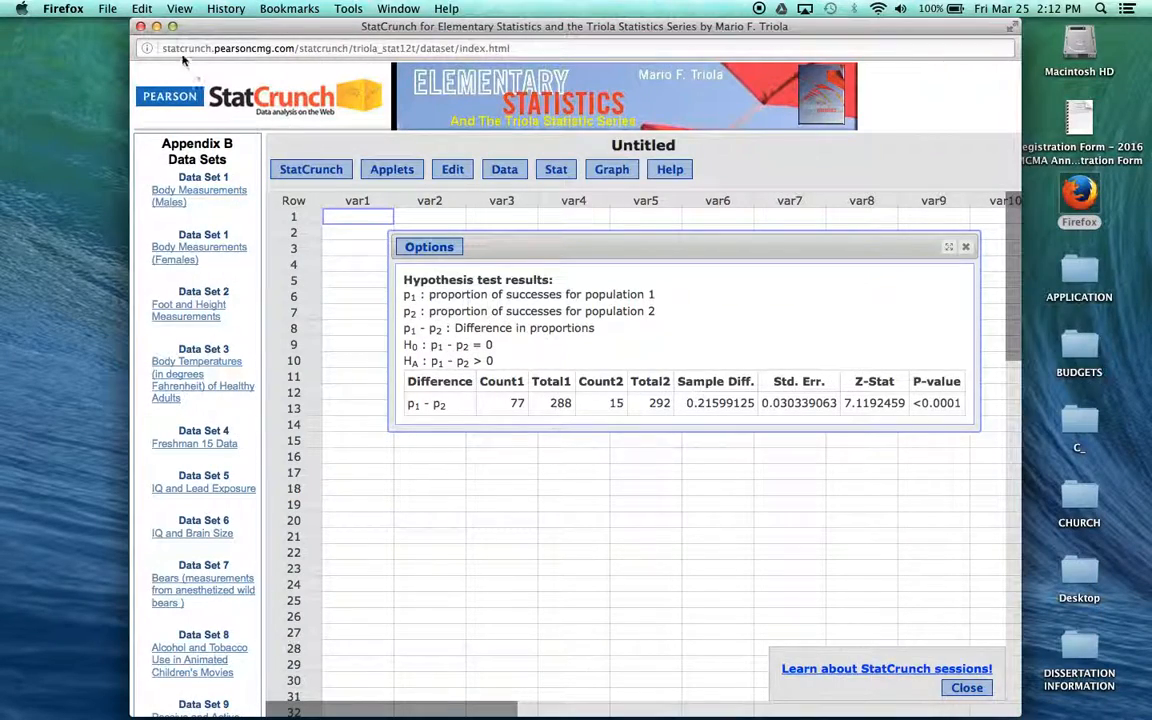
click(157, 27)
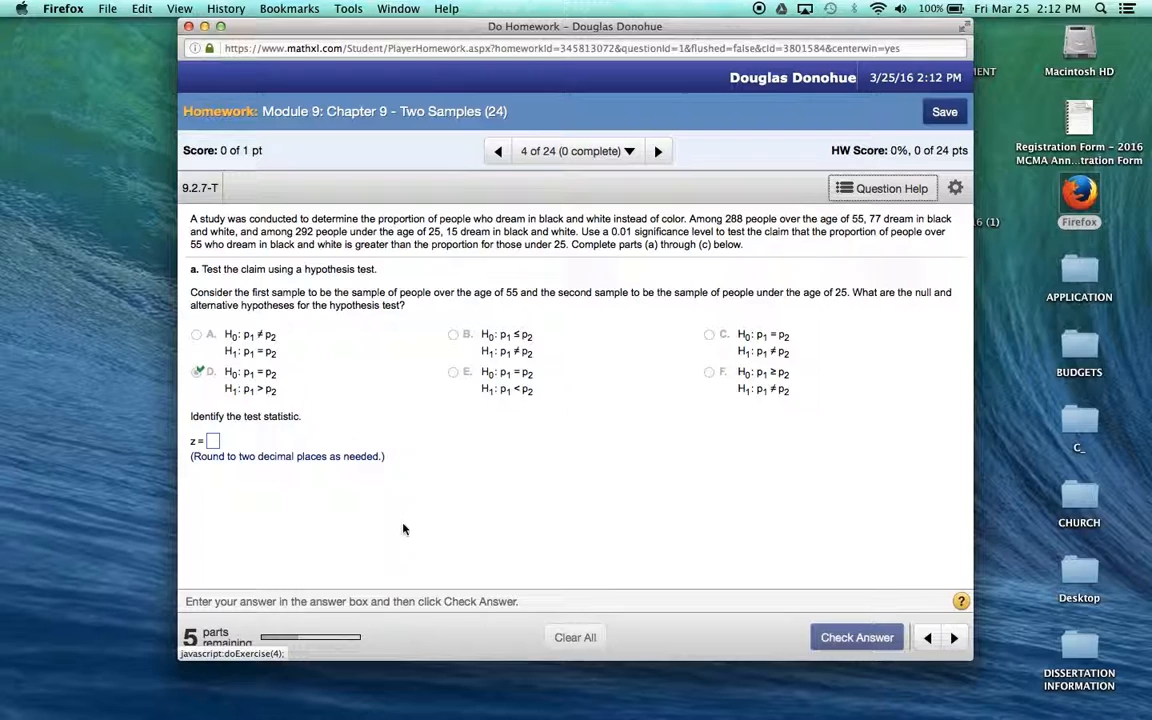
- Submit 7.12 as the z test statistic in Question 4
click(213, 441)
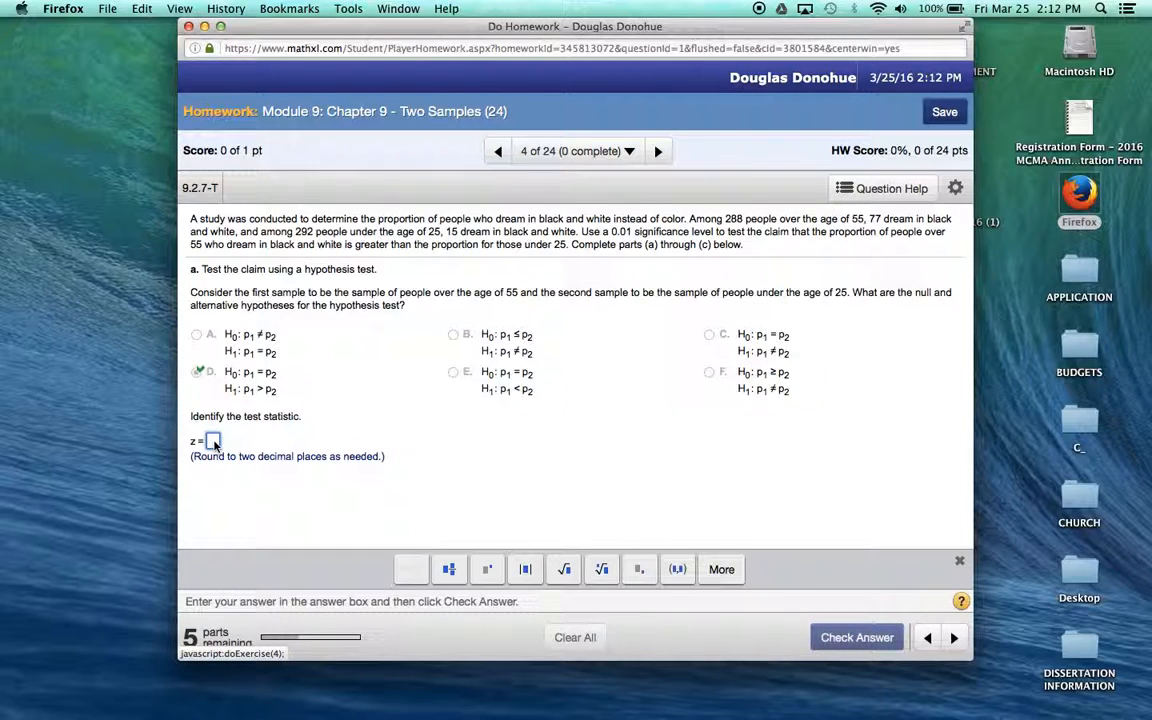
text(7)
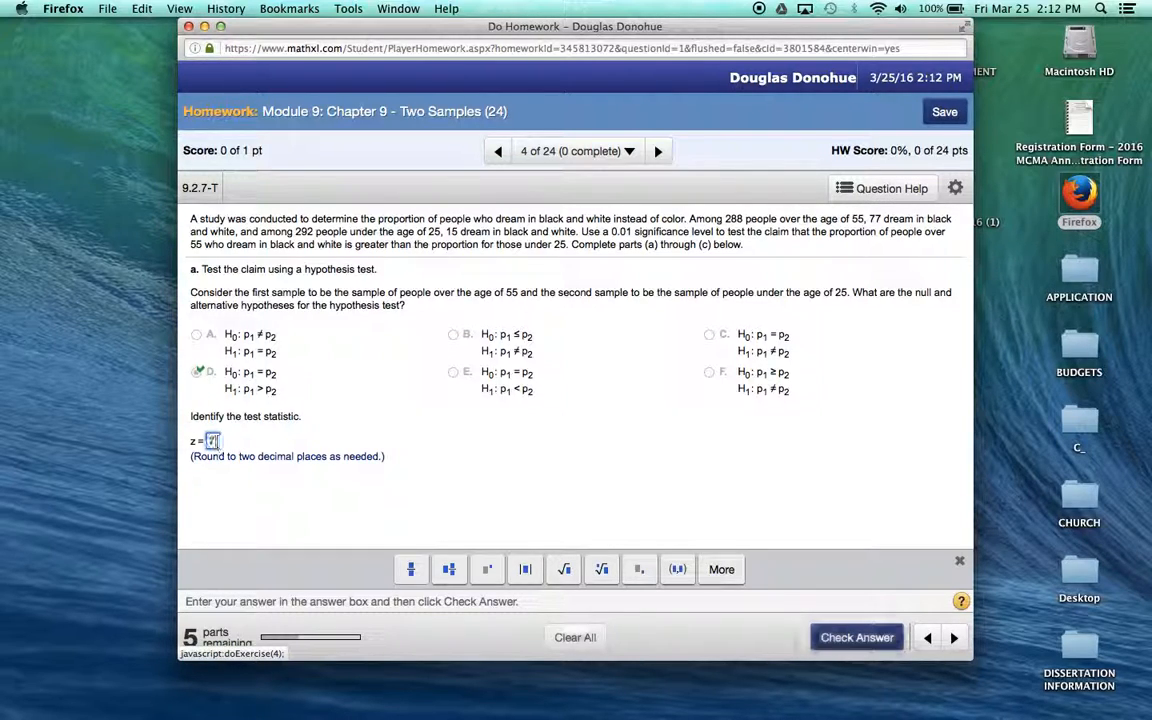
text(.12)
key(Return)
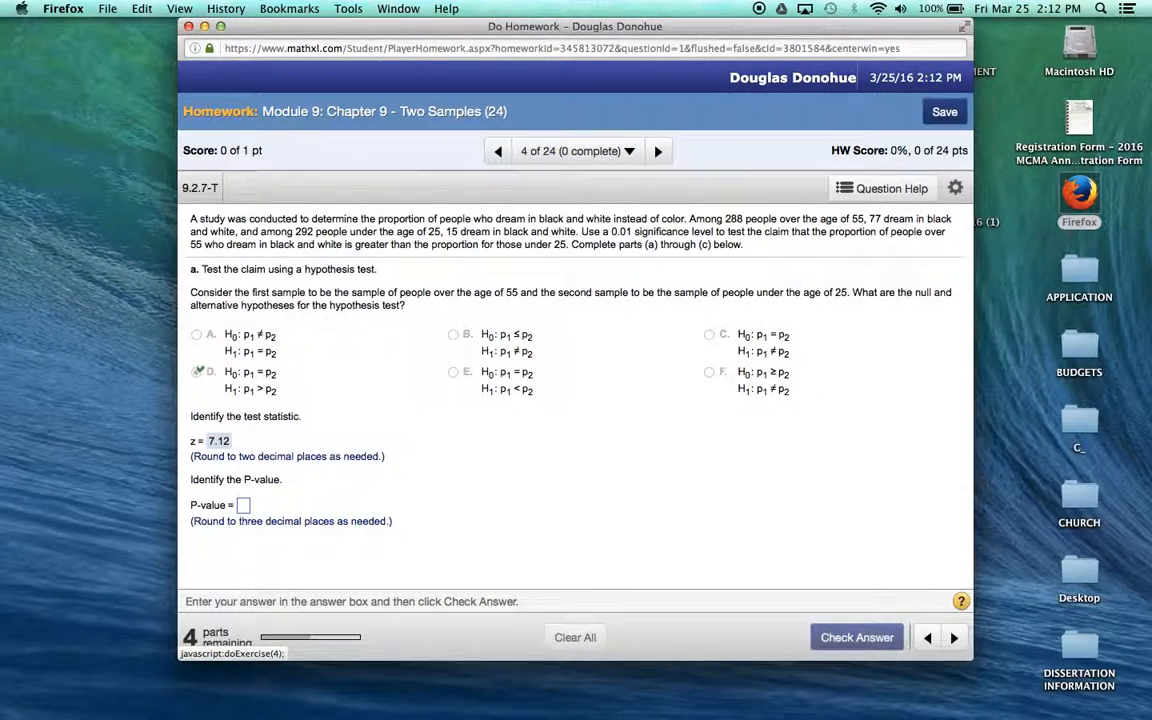
- Submit .000 as the P-value in Question 4
click(243, 507)
text(.0)
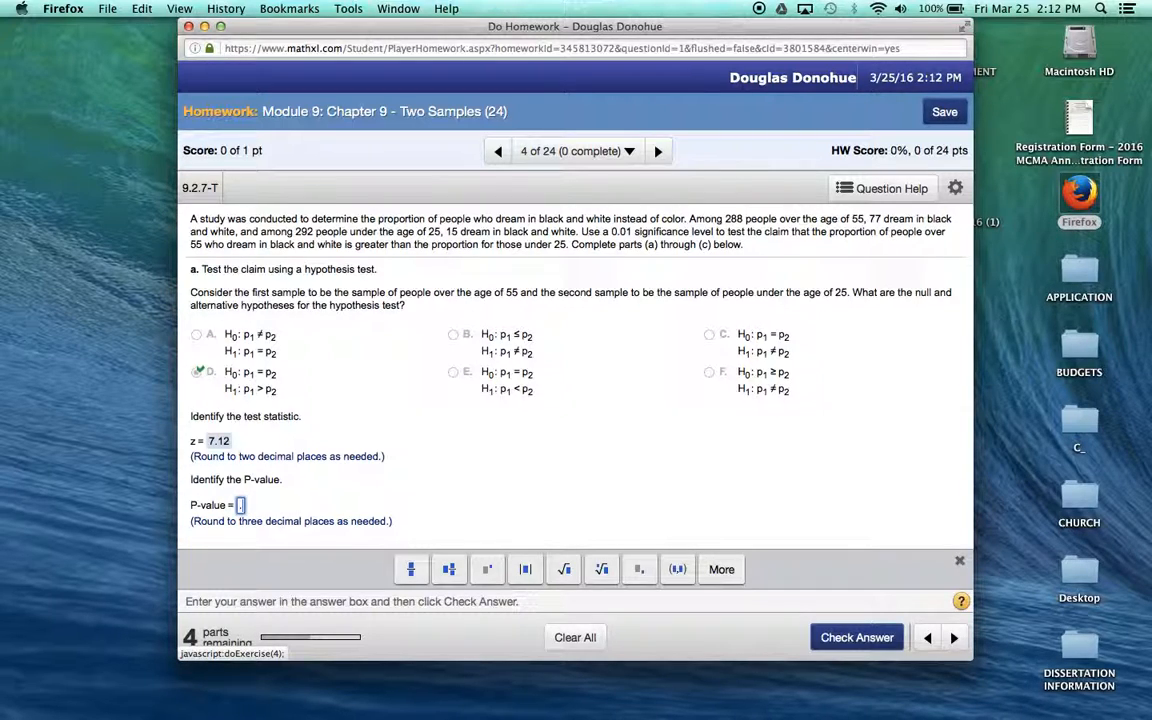
text(00)
key(Return)
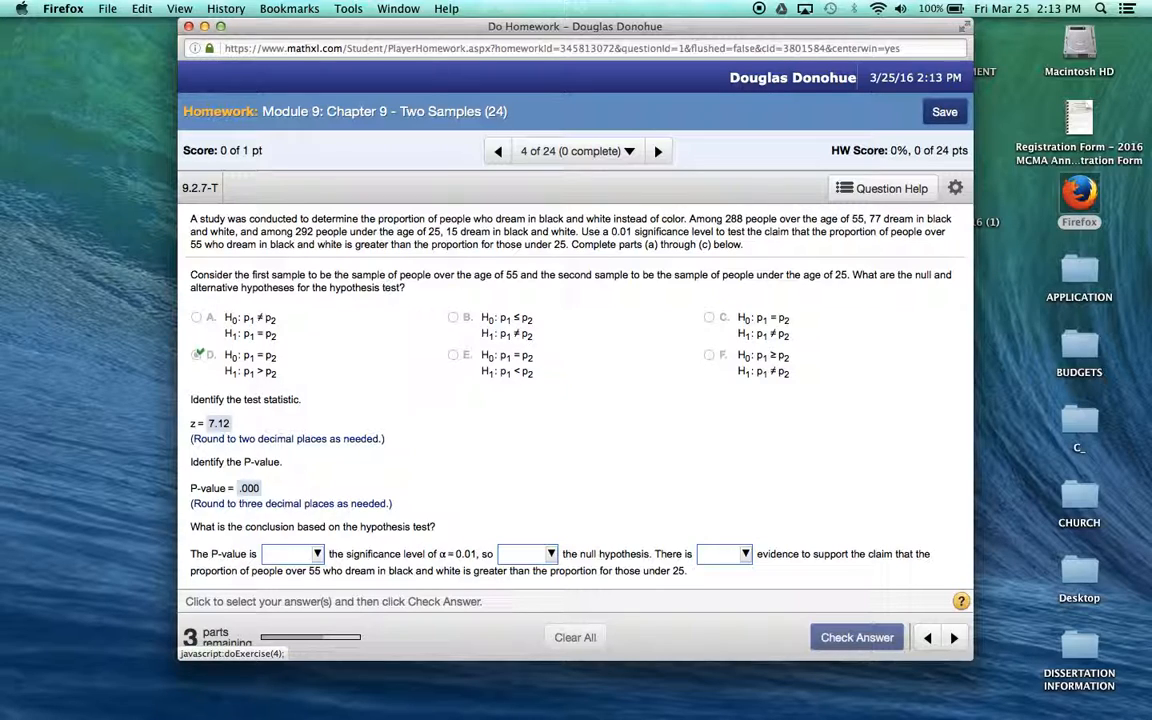
- Complete Question 4's hypothesis test conclusion with "less than", "reject" and "sufficient", and submit it for checking
click(320, 558)
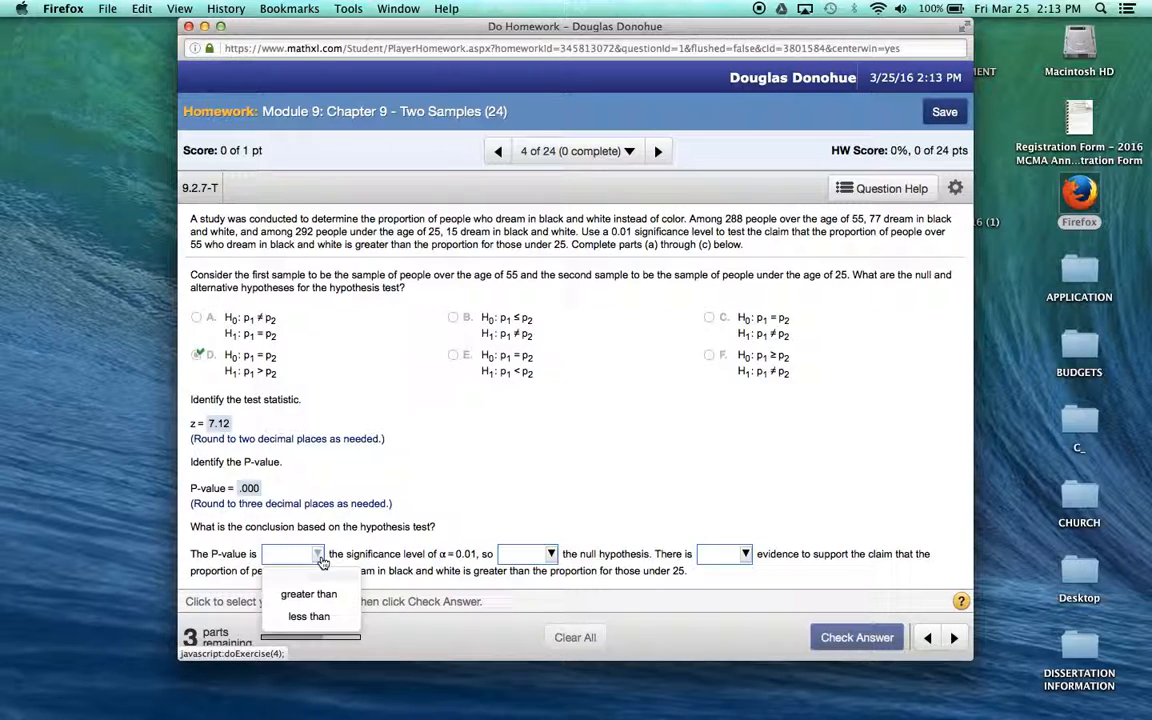
click(312, 617)
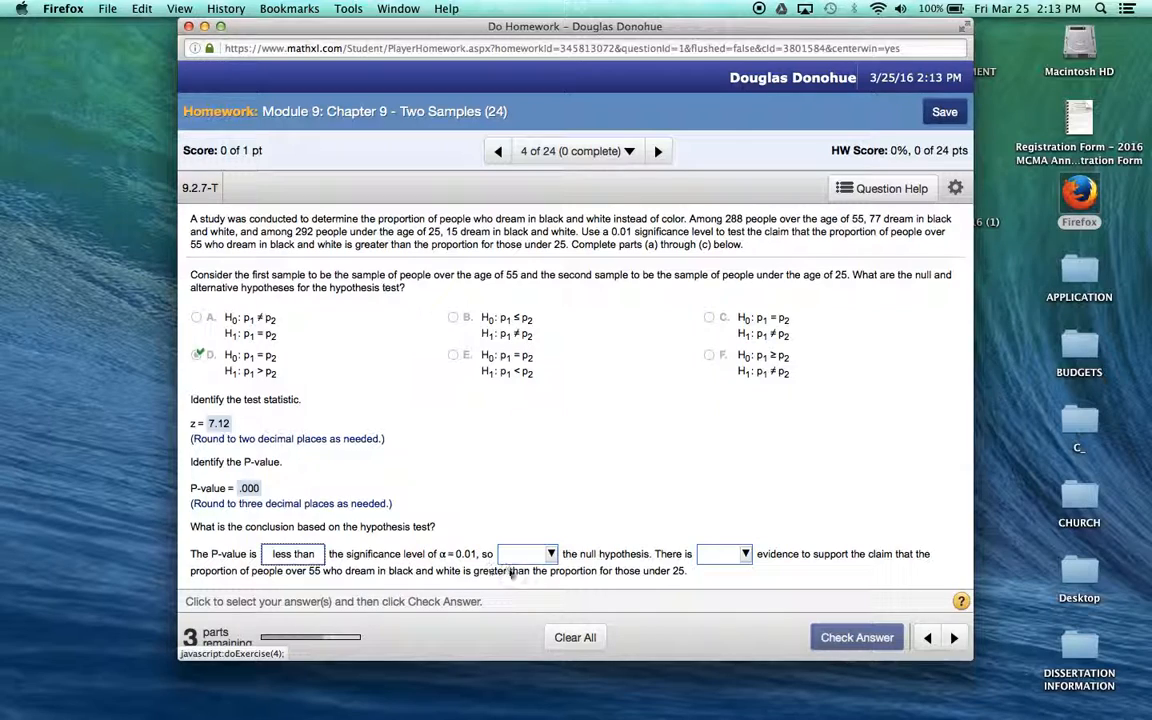
click(553, 555)
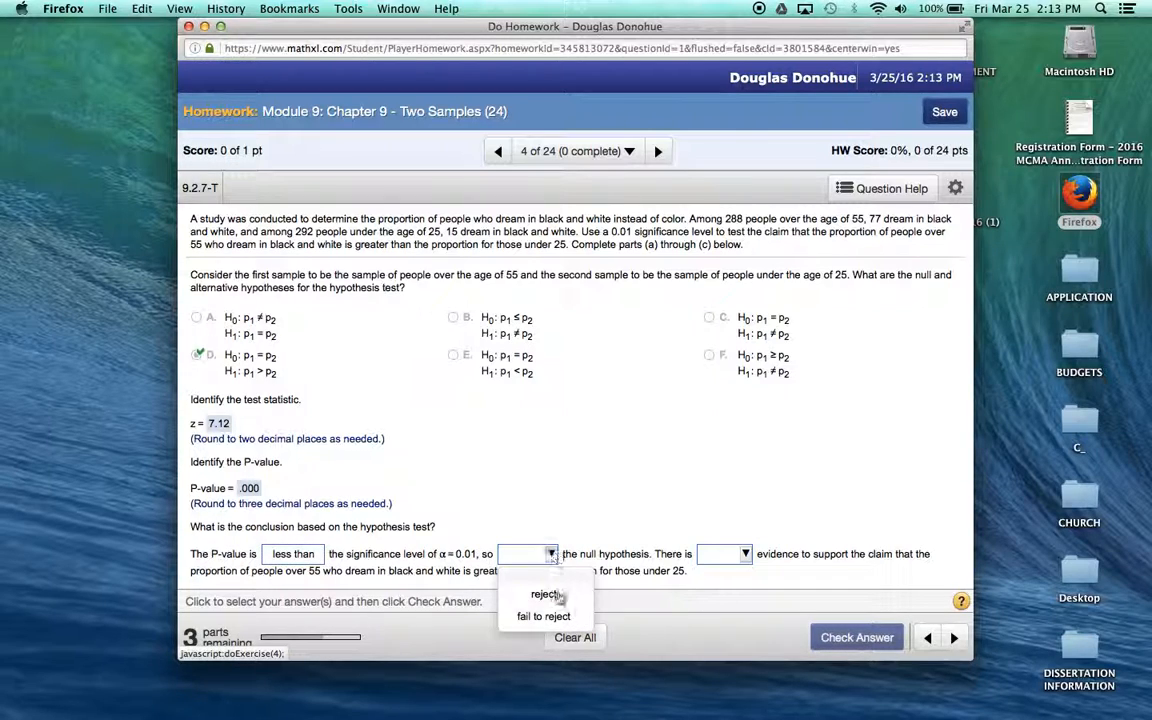
click(540, 594)
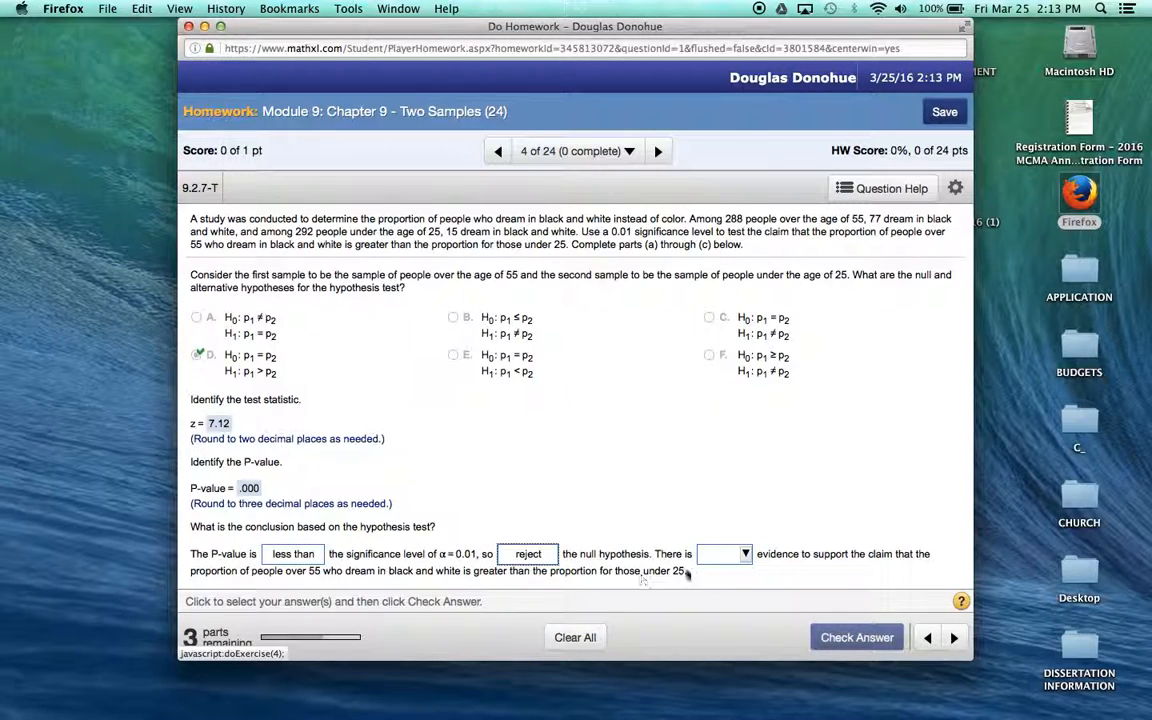
click(745, 558)
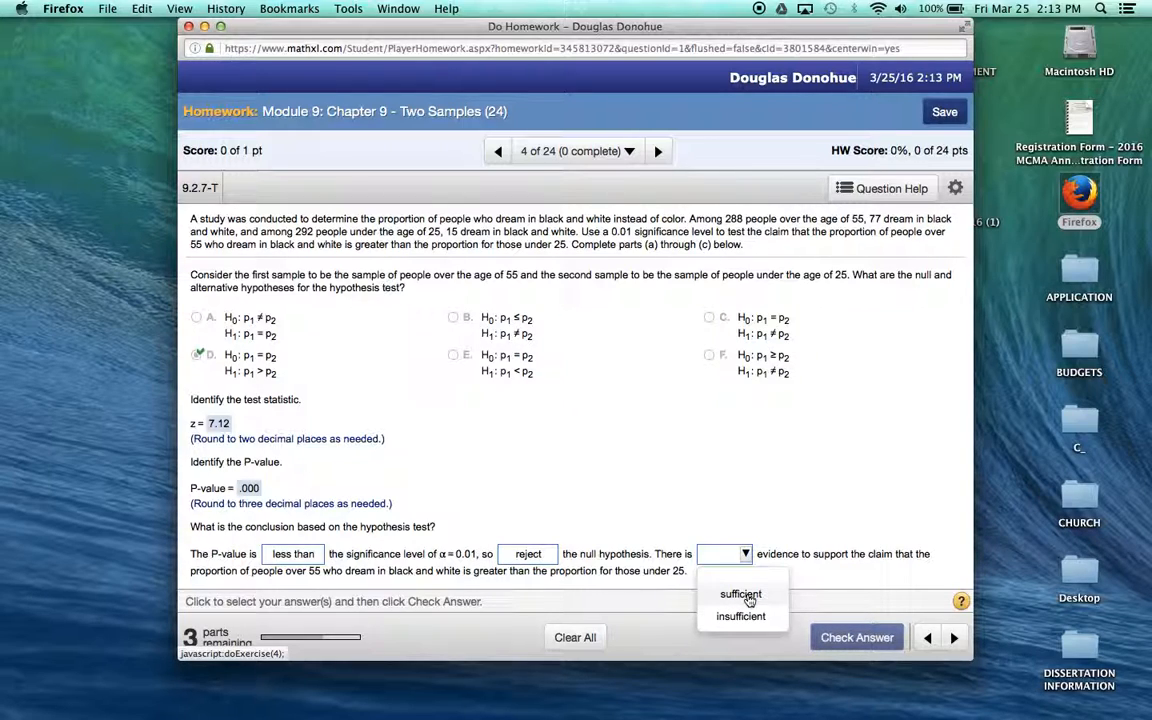
click(741, 595)
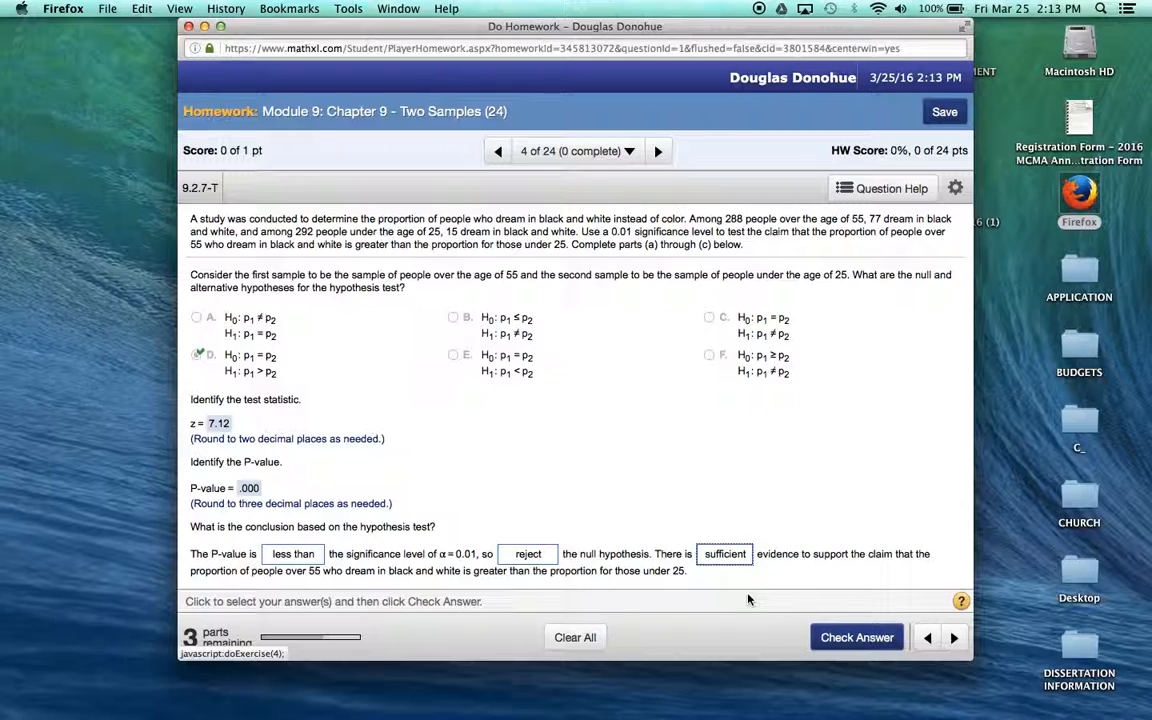
click(848, 638)
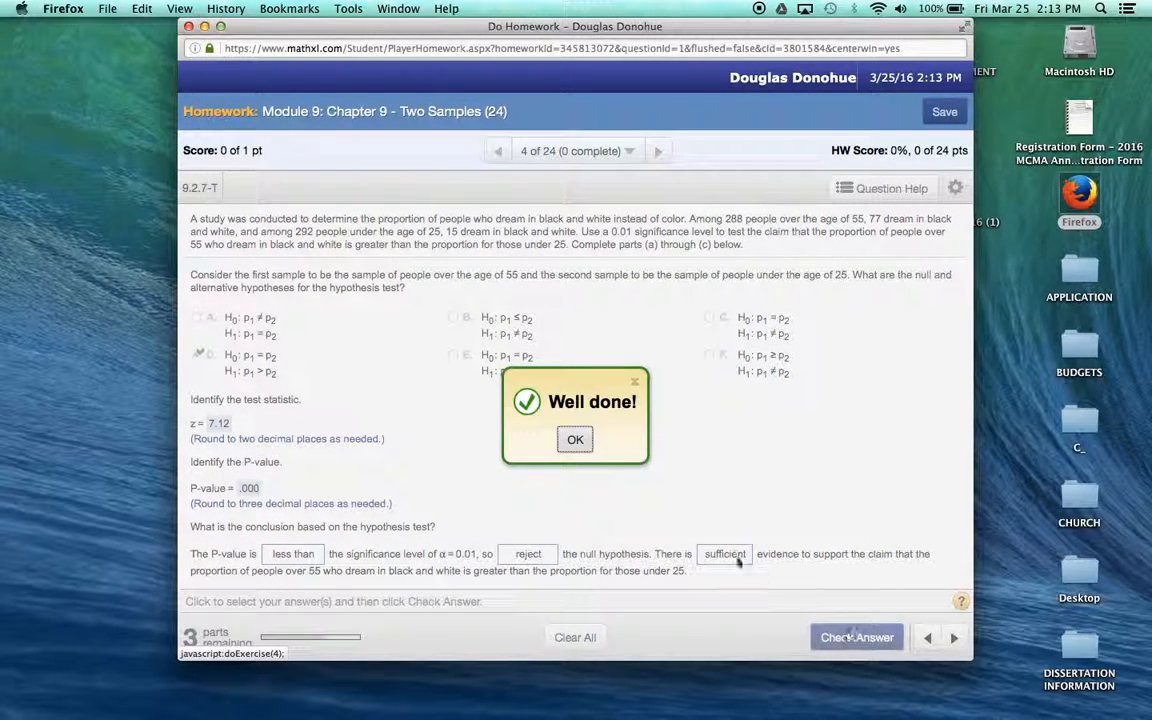
click(575, 441)
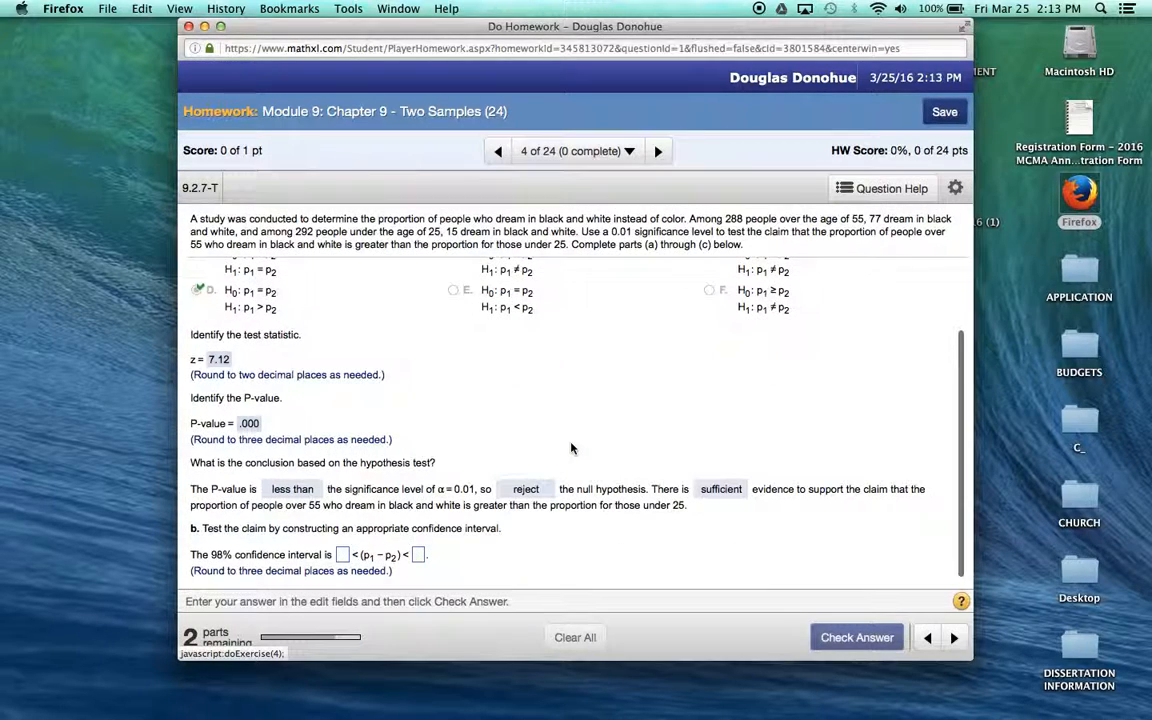